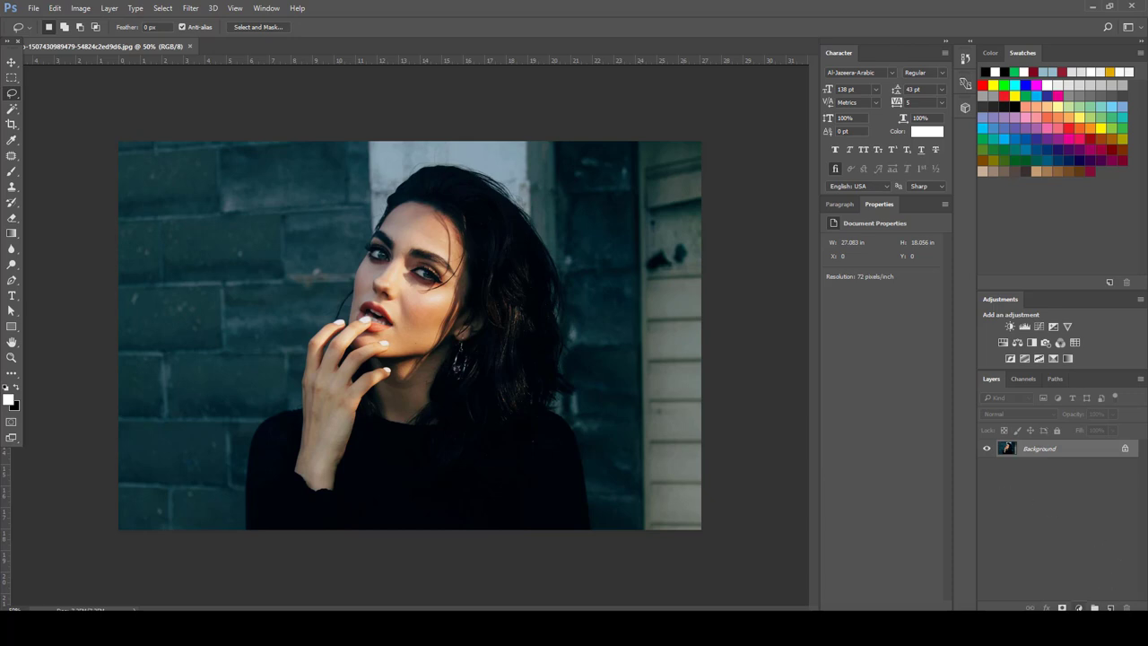
Add a Gradient Map adjustment layer above the photo and apply the Black, White preset gradient
click(1077, 608)
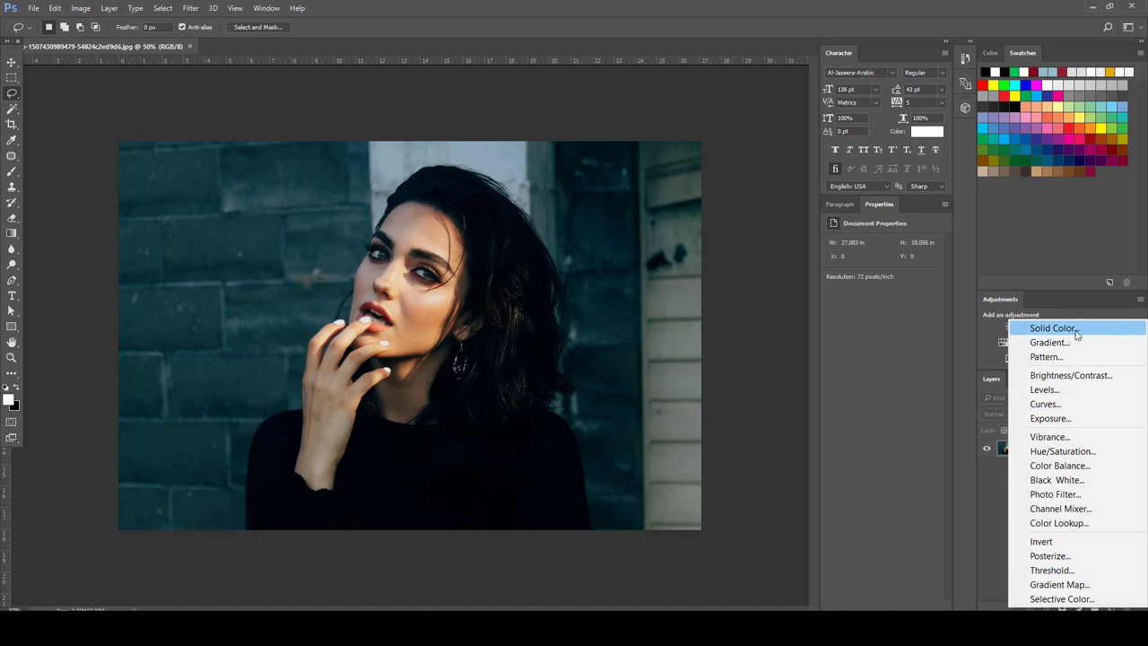
click(1058, 583)
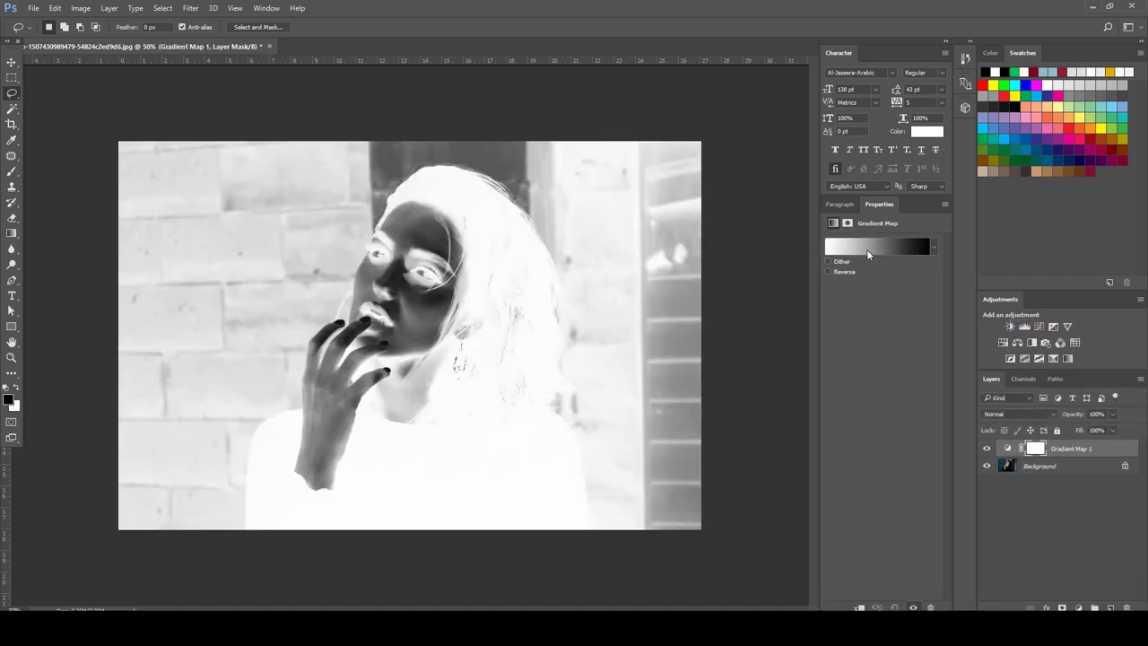
click(870, 252)
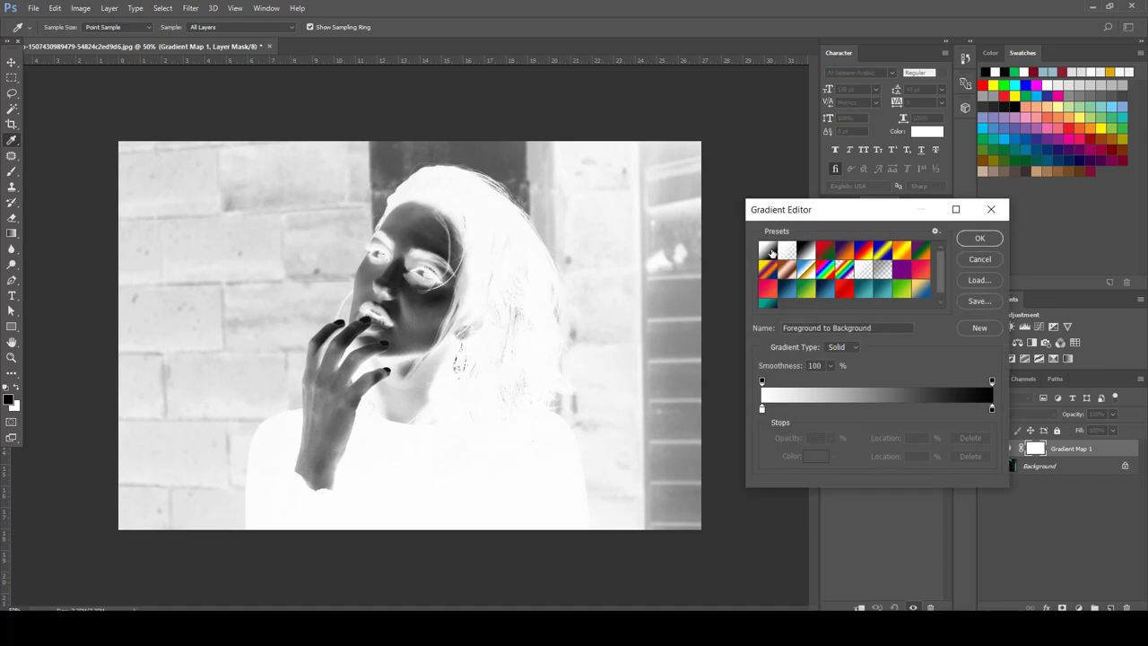
click(805, 252)
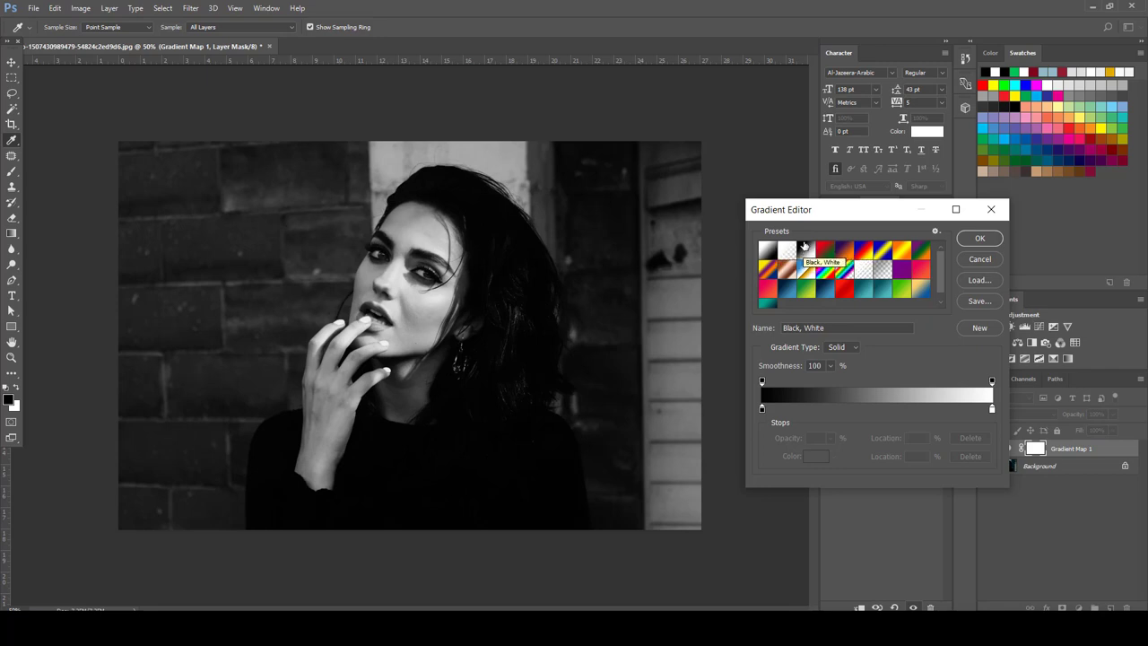
click(980, 238)
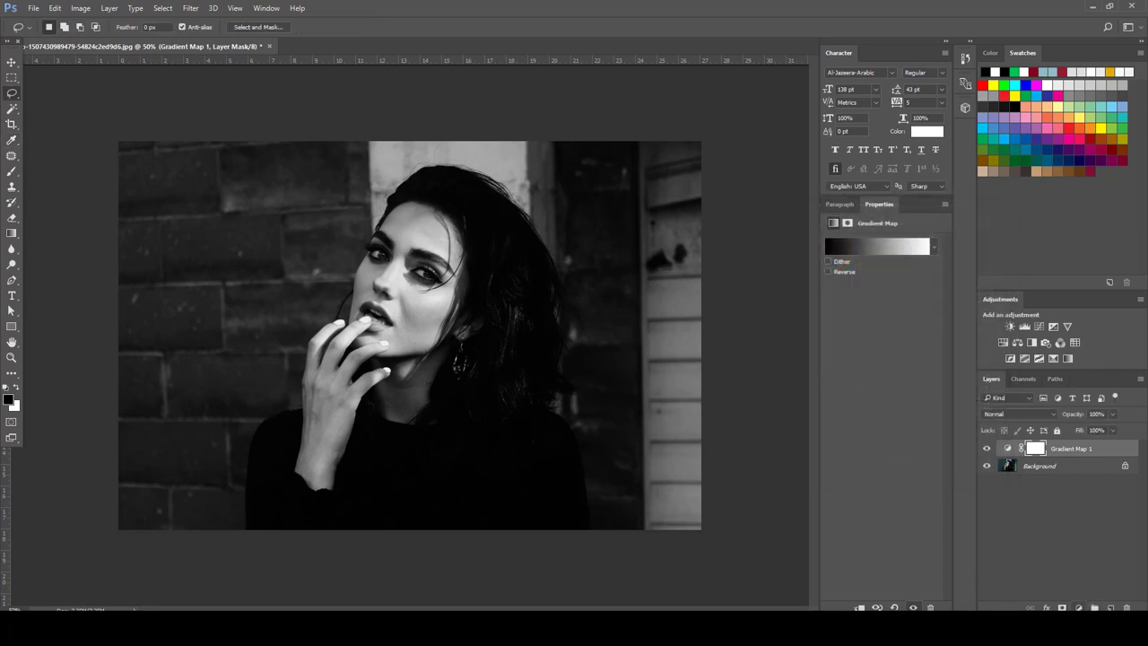
Add a Levels adjustment layer with the shadow input at 18 and the midtone input at 0.78, leaving the layer deselected
click(1058, 607)
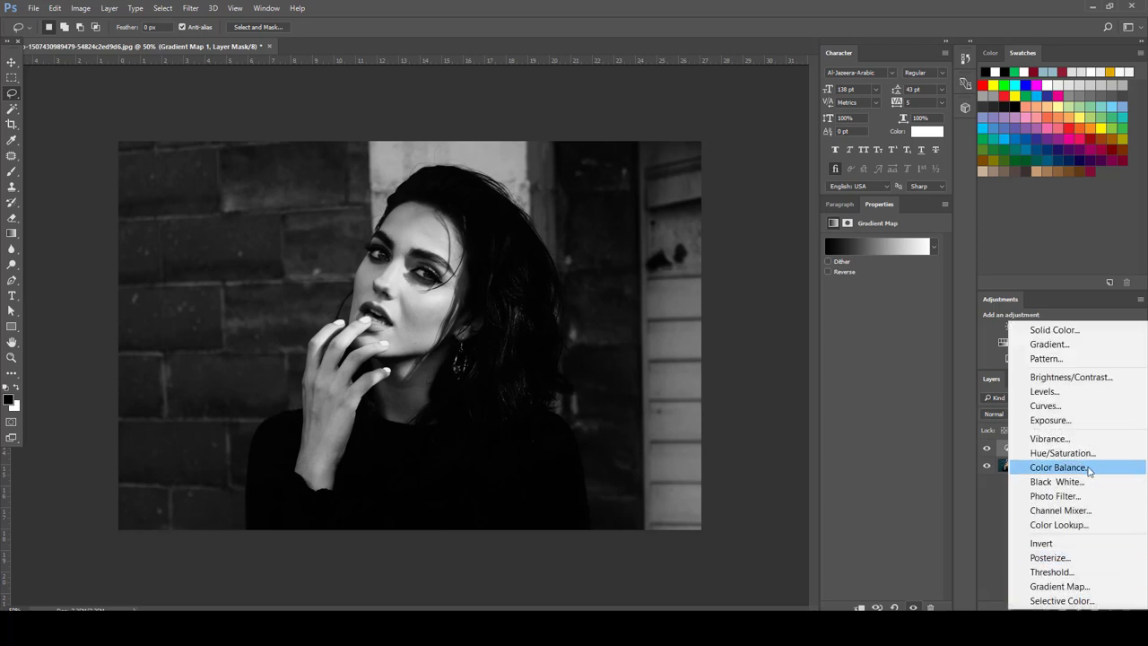
click(1066, 399)
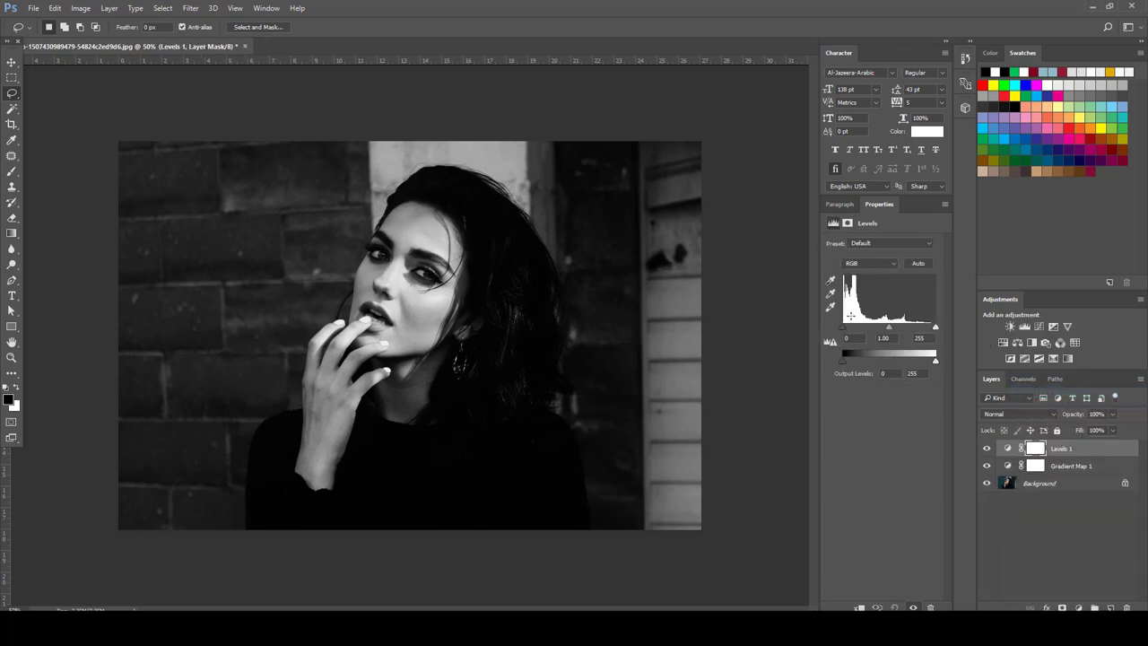
drag(845, 334, 897, 325)
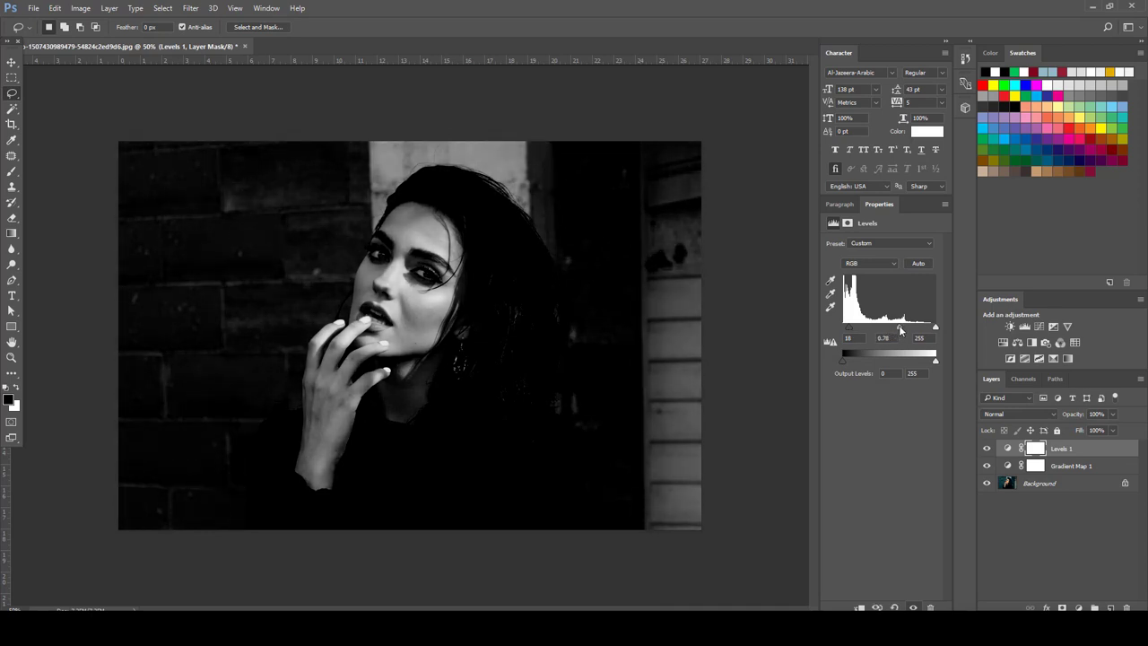
click(1047, 520)
Add a Brightness/Contrast adjustment layer with brightness -17 and contrast 24, and deselect all layers
click(1081, 606)
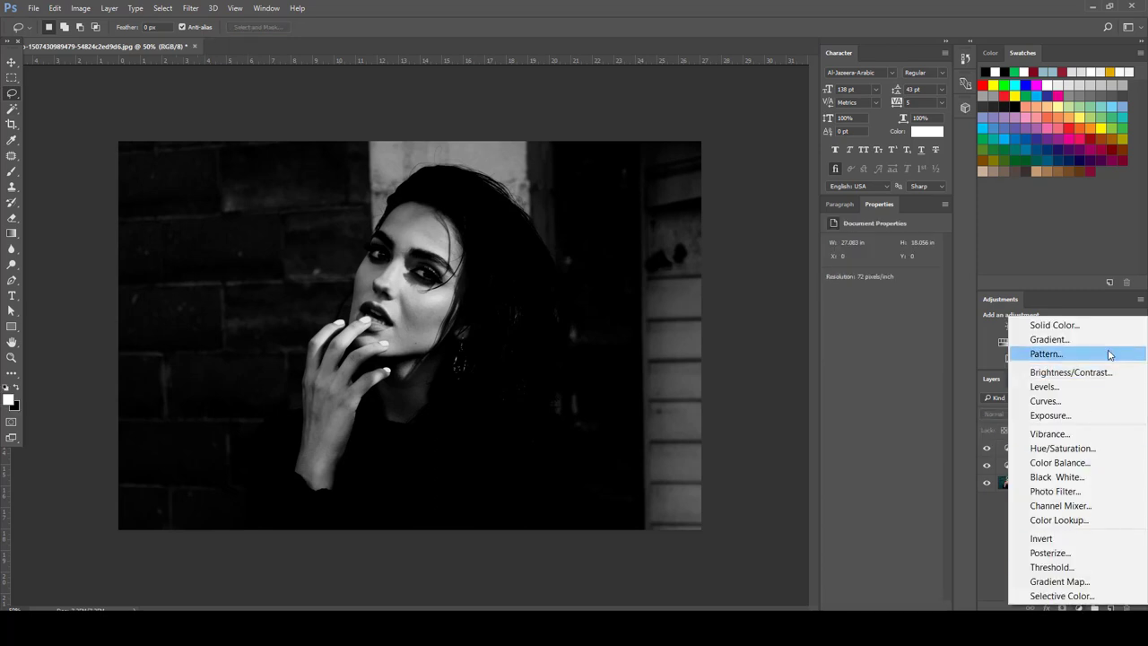
click(1060, 372)
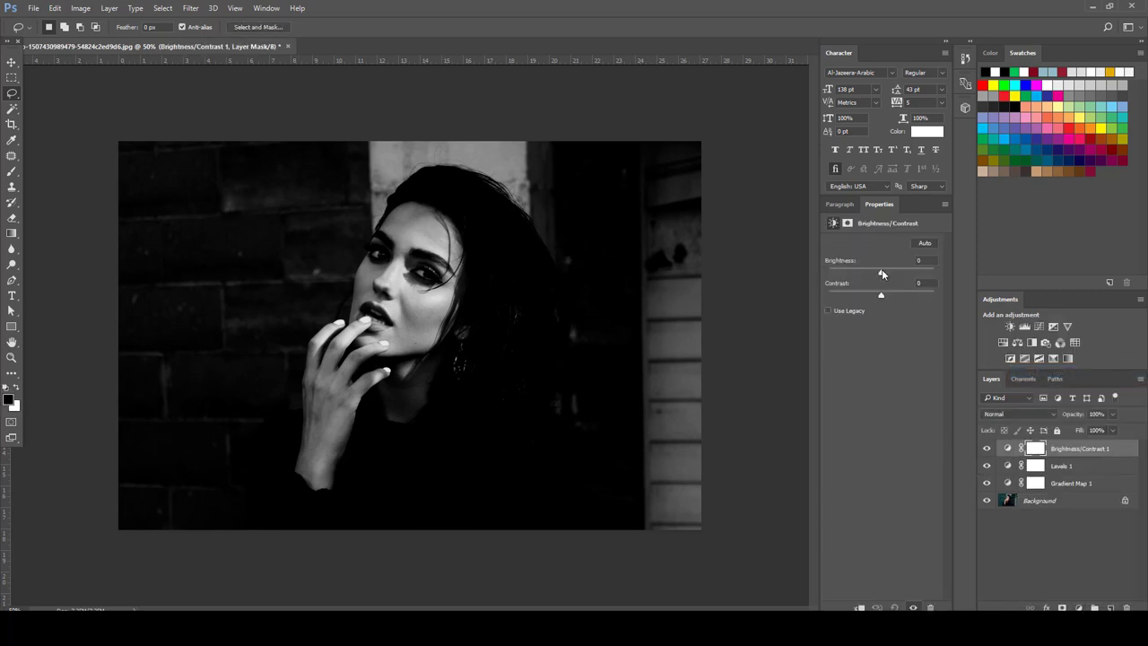
drag(881, 271, 884, 272)
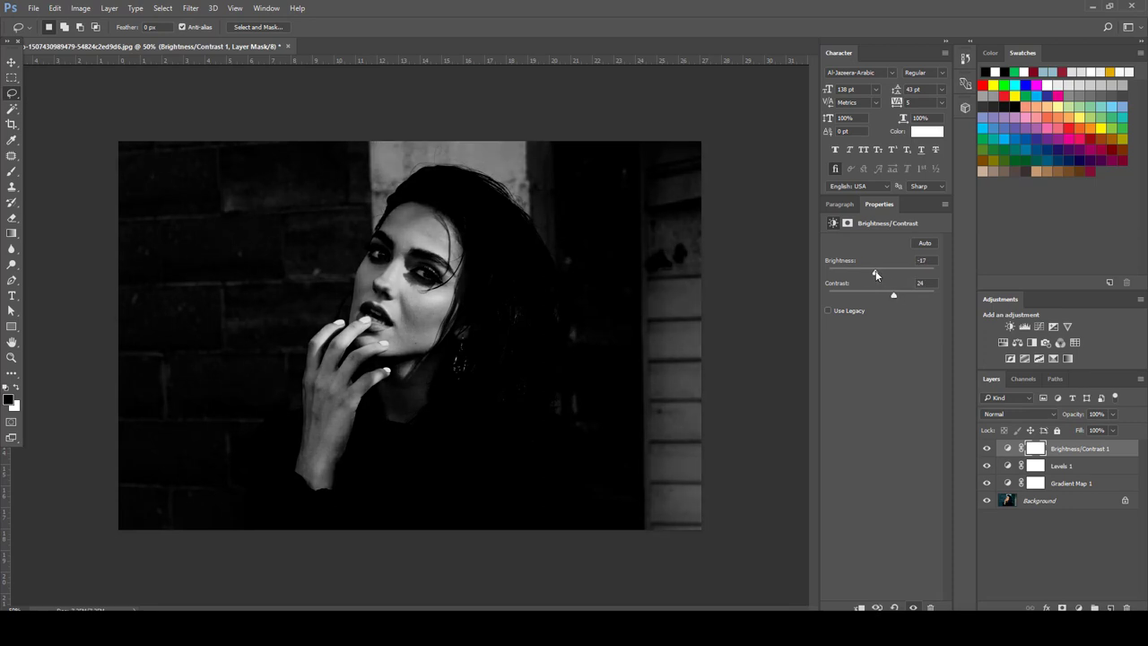
key(ctrl+alt+shift+a)
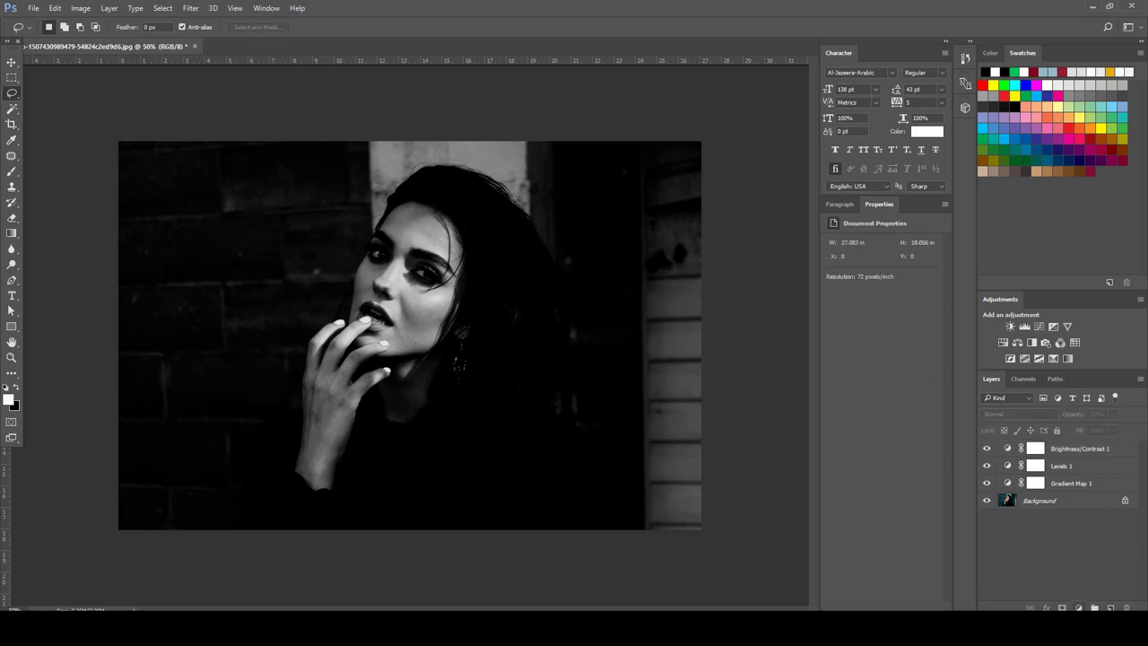
Add a Solid Color fill layer in black (000000) on top and invert its layer mask
click(1078, 607)
click(1076, 334)
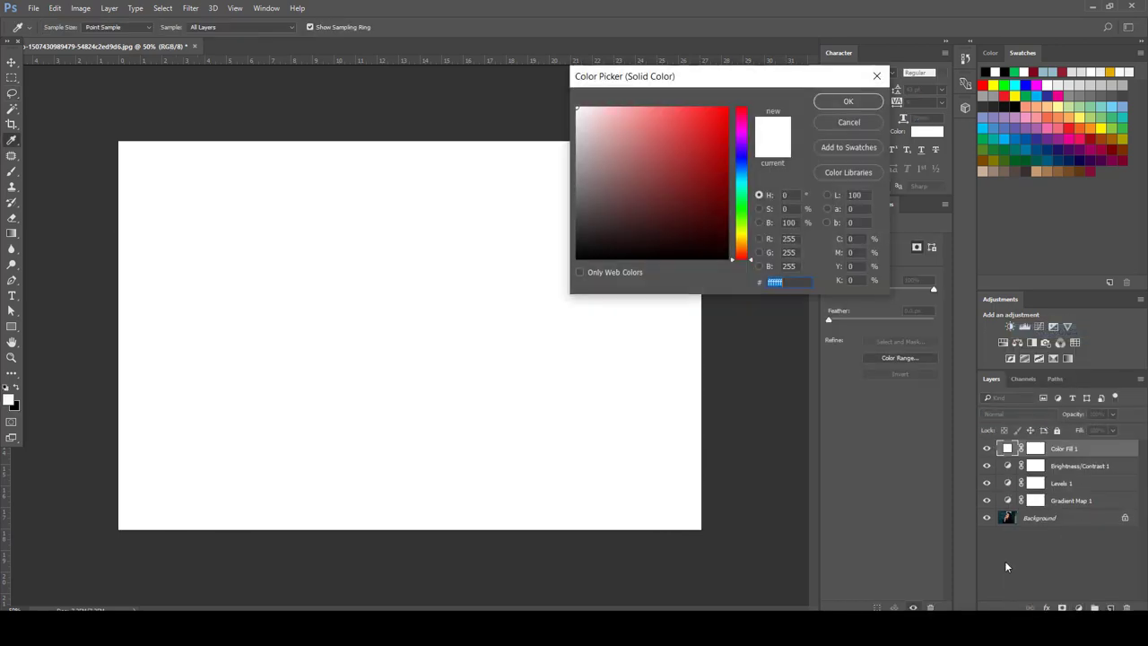
text(000000)
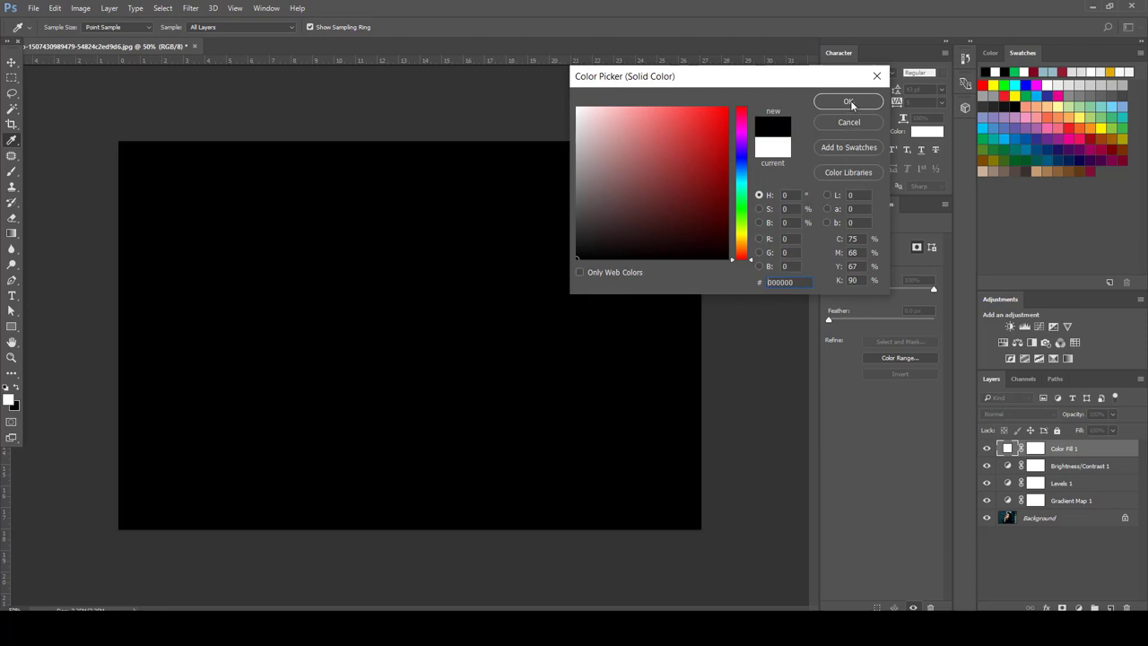
click(849, 101)
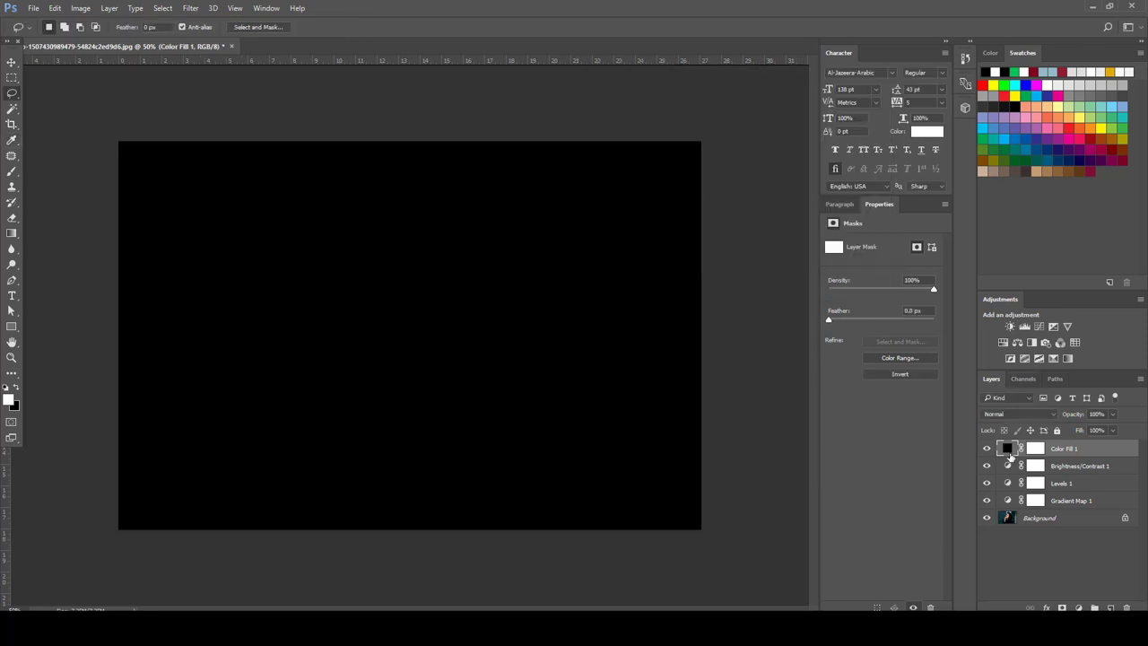
click(1039, 448)
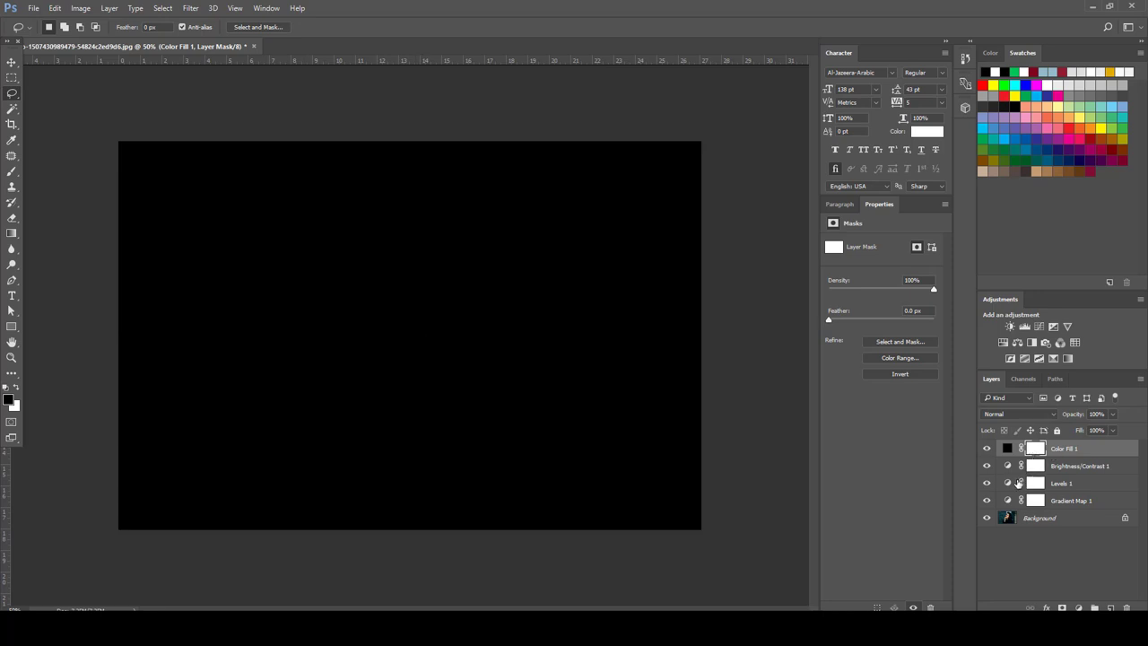
key(ctrl+i)
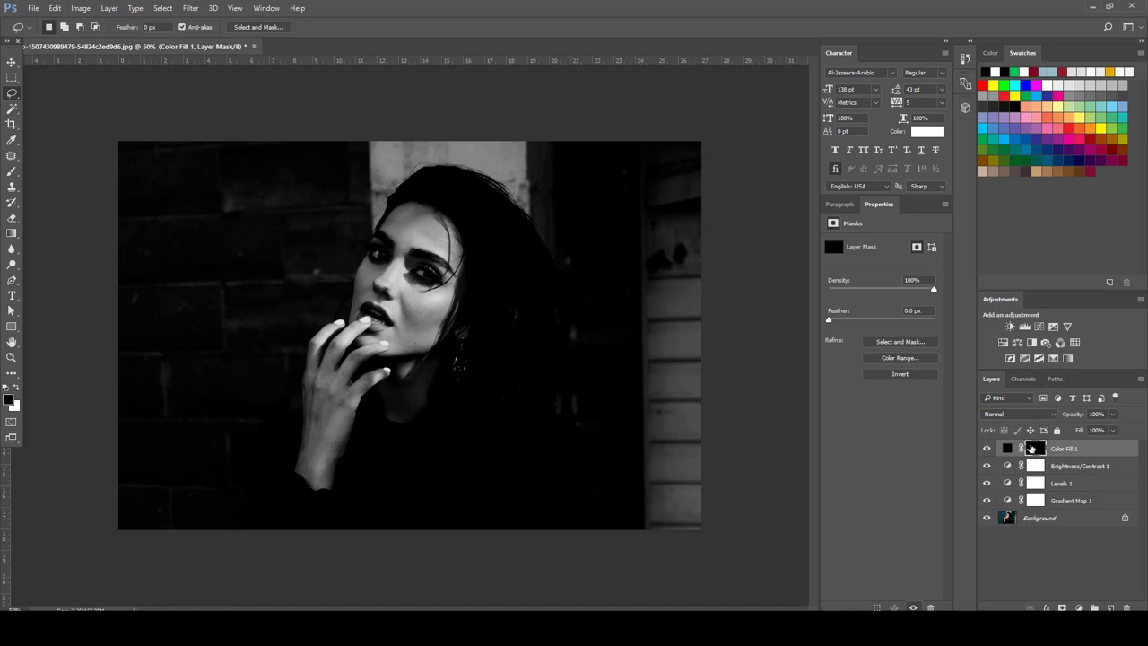
Set up a soft round brush at 152 px and 0% hardness with white as the foreground color
click(12, 170)
right_click(468, 229)
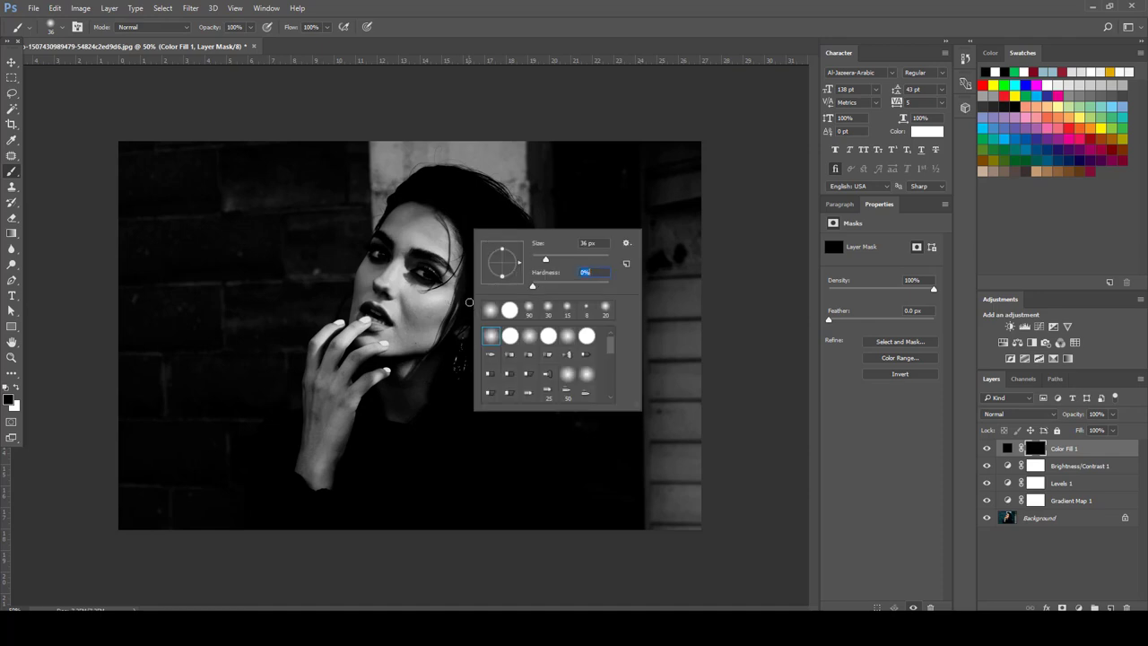
drag(547, 261, 557, 263)
key(Return)
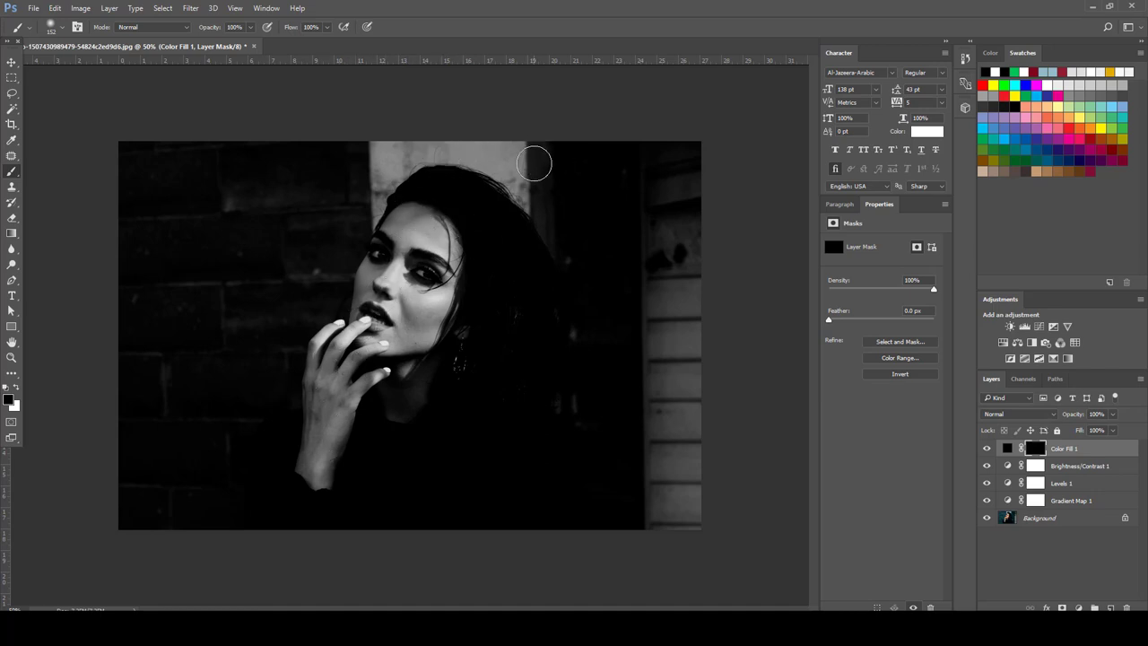
key(x)
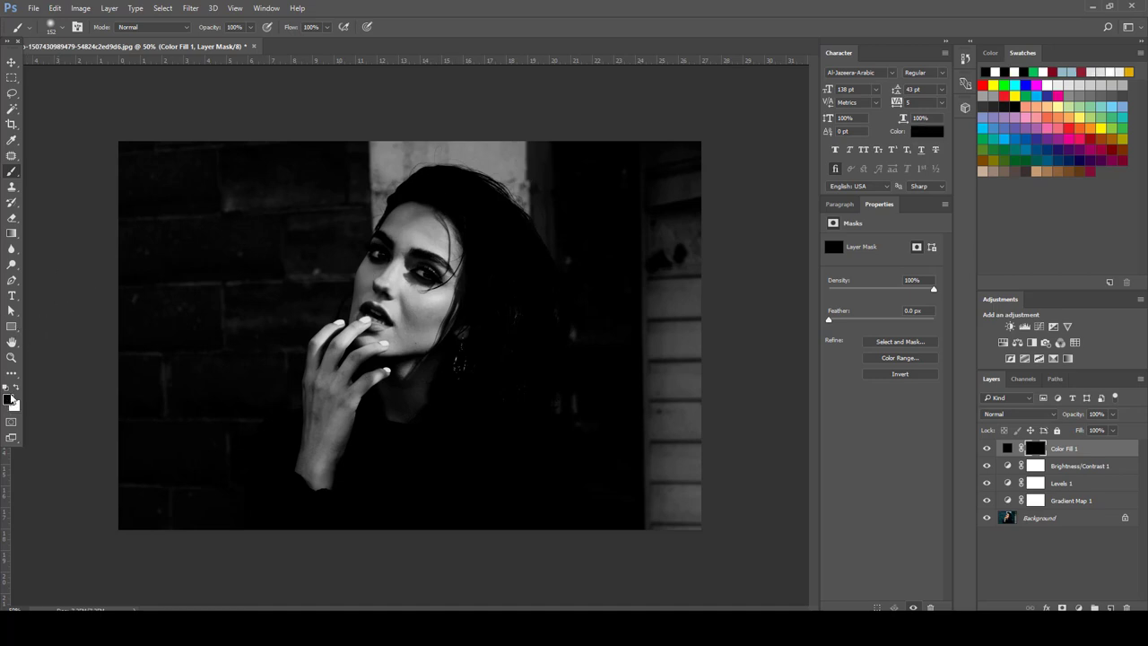
click(18, 387)
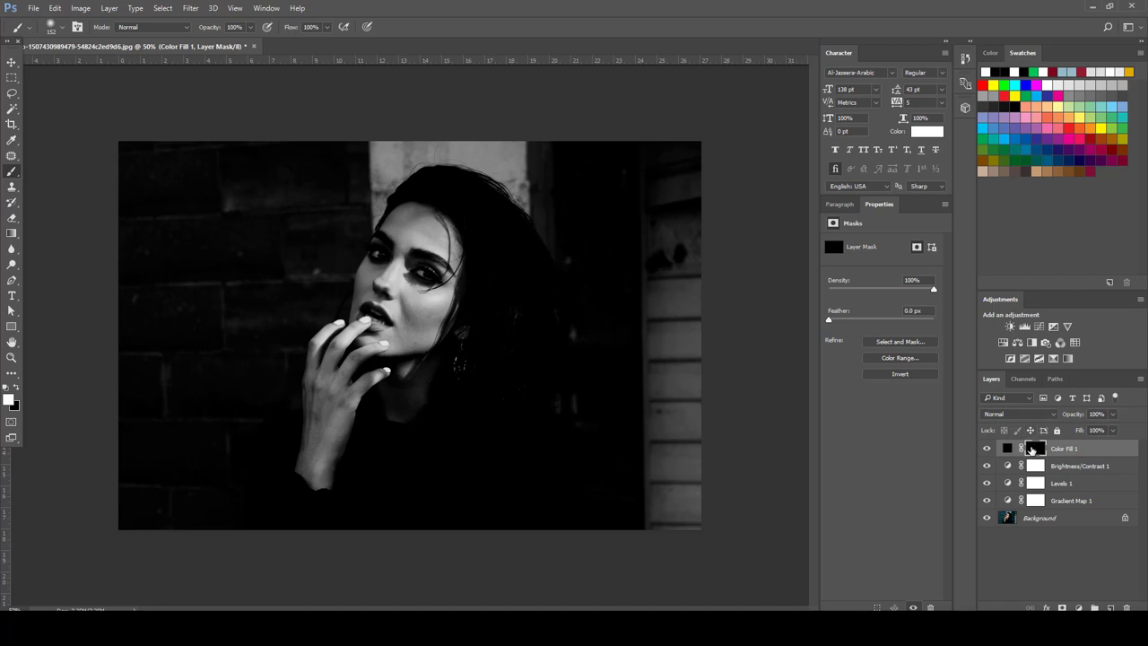
Paint the black fill layer's mask white over the walls around the woman, enlarging the brush to 200 px for the wall beside her hand
mouse_move(607, 203)
mouse_down()
mouse_move(524, 177)
mouse_move(542, 163)
mouse_move(339, 164)
mouse_move(349, 176)
mouse_move(507, 165)
mouse_move(559, 179)
mouse_move(548, 236)
mouse_move(584, 380)
mouse_move(550, 293)
mouse_move(639, 423)
mouse_move(583, 499)
mouse_move(662, 246)
mouse_move(642, 502)
mouse_move(672, 207)
mouse_move(630, 227)
mouse_move(647, 168)
mouse_move(628, 154)
mouse_move(673, 268)
mouse_move(673, 383)
mouse_move(649, 369)
mouse_move(645, 185)
mouse_move(715, 507)
mouse_move(713, 242)
mouse_move(698, 267)
mouse_move(707, 520)
mouse_move(640, 497)
mouse_move(642, 547)
mouse_move(687, 533)
mouse_move(648, 434)
mouse_move(677, 428)
mouse_up()
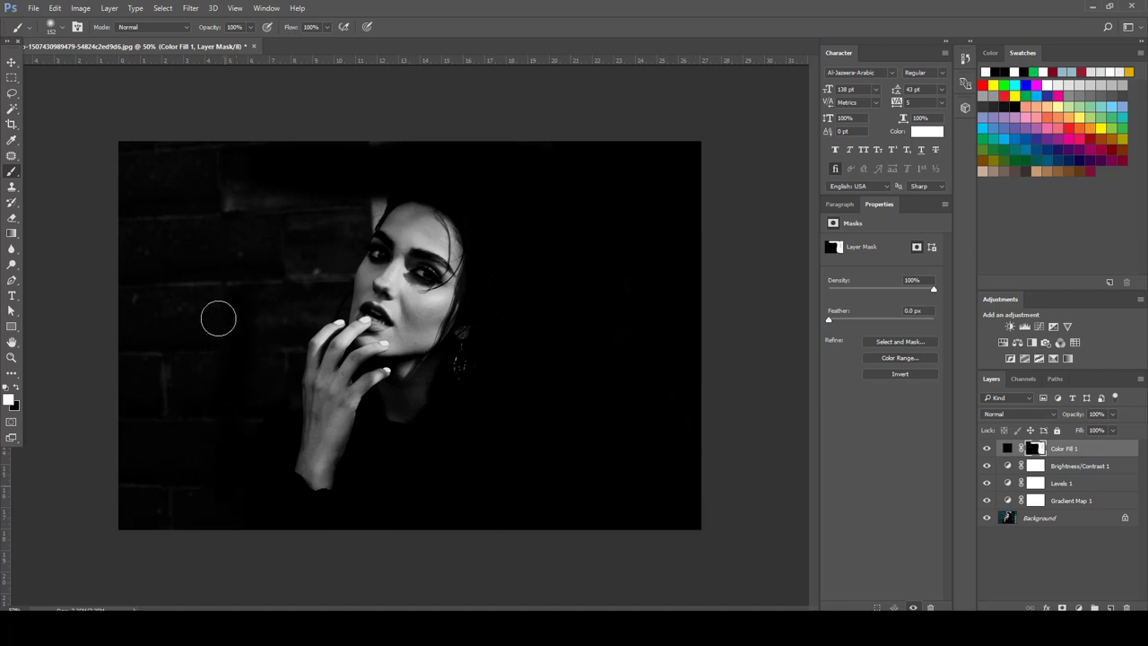
scroll(213, 333, up, 2)
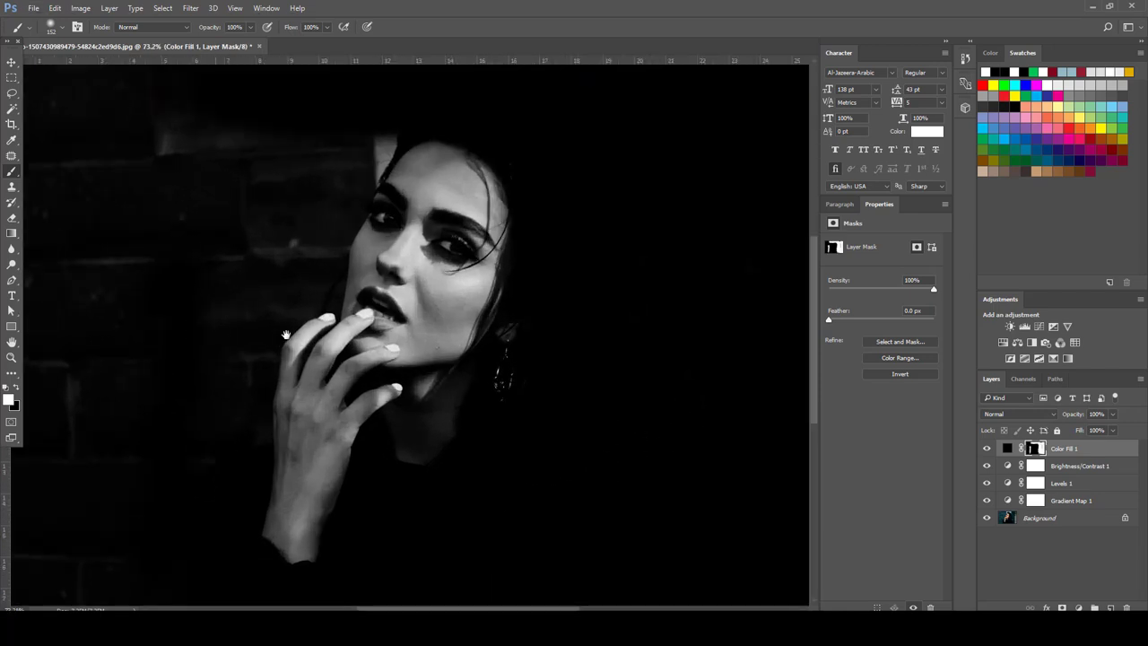
drag(285, 335, 415, 349)
key(bracketright)
key(bracketright)
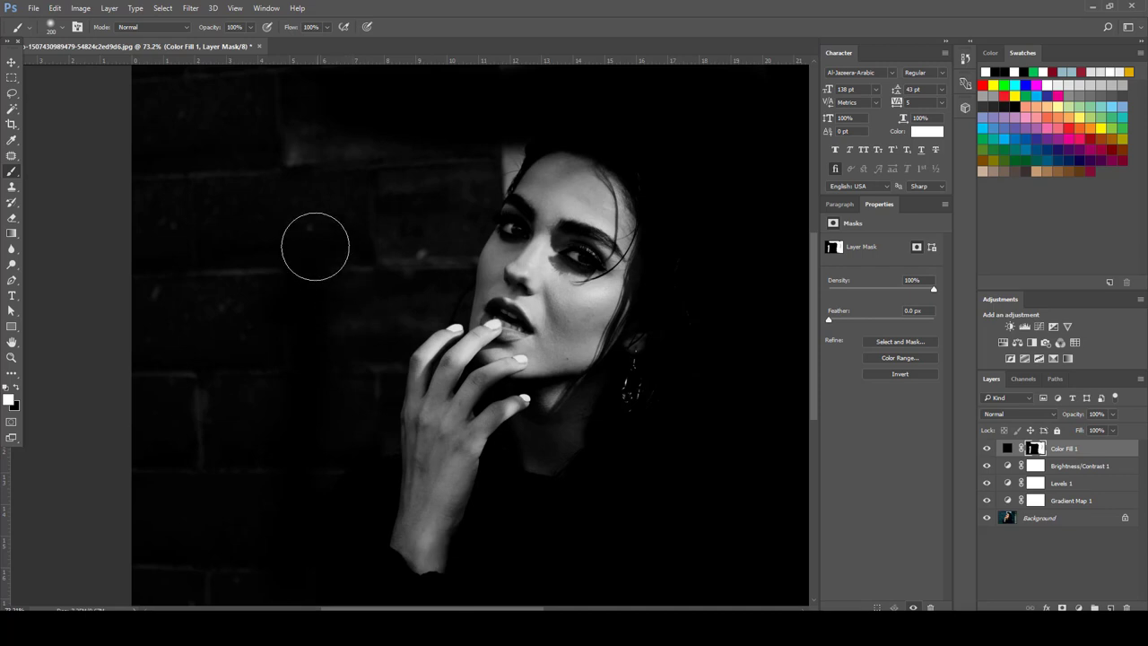
scroll(228, 208, up, 1)
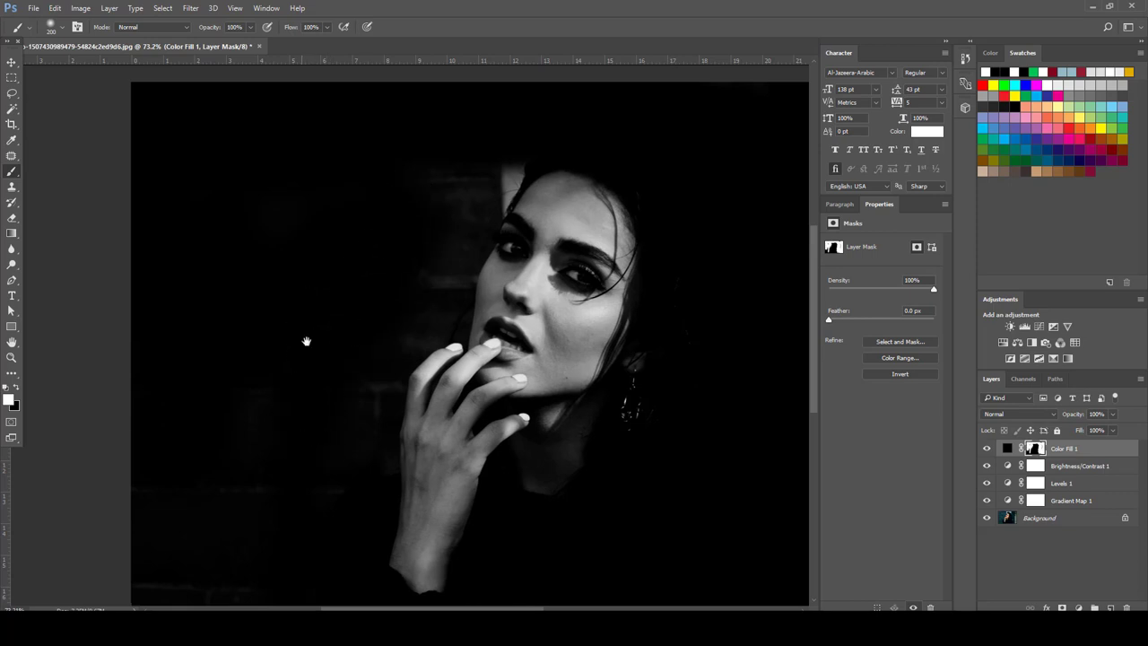
drag(305, 341, 313, 242)
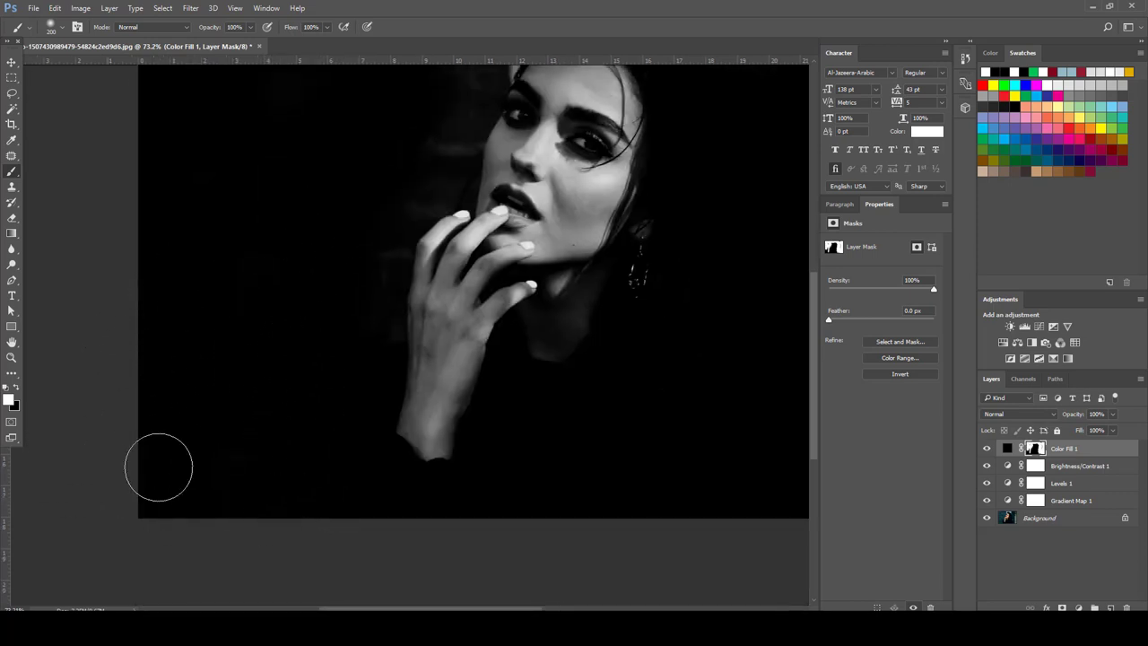
mouse_move(308, 456)
mouse_down()
mouse_move(287, 530)
mouse_move(296, 565)
mouse_up()
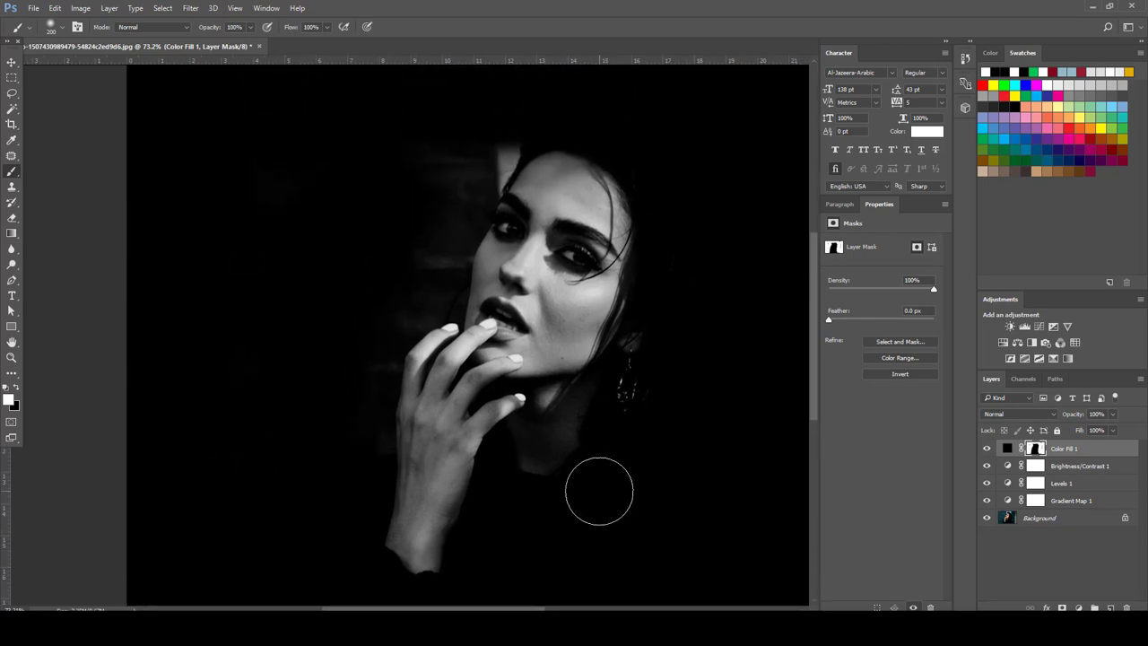
drag(453, 376, 453, 432)
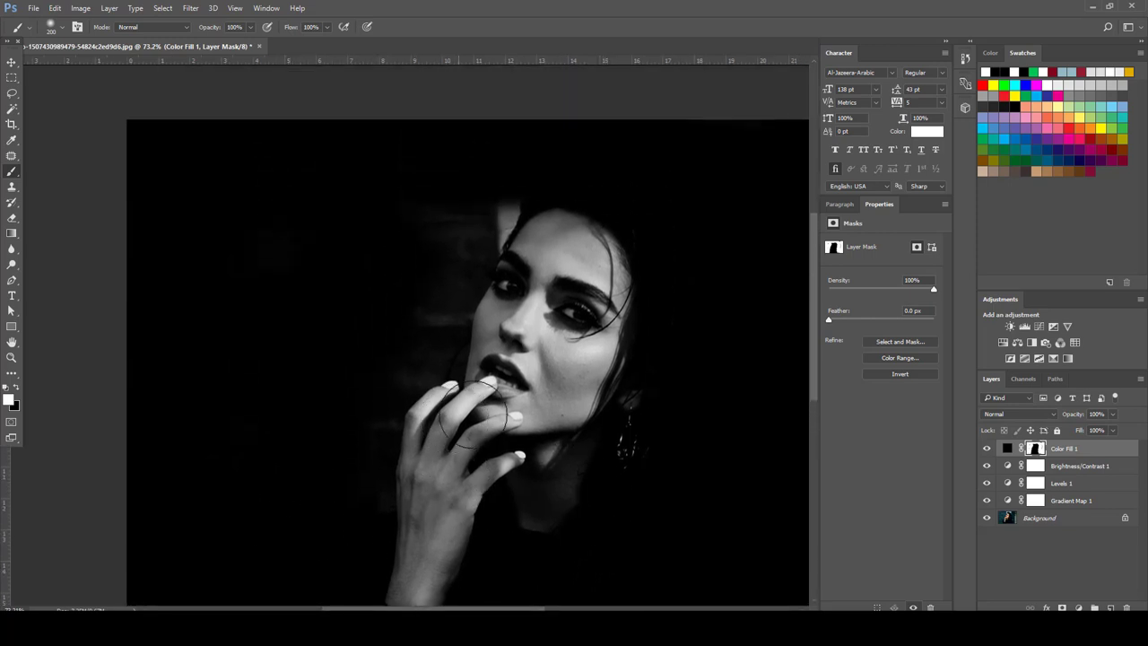
Paint the mask white with smaller brushes over the bright patch beside the forehead and along the outer edge of the hand
mouse_move(497, 200)
mouse_down()
mouse_move(506, 208)
mouse_move(489, 239)
mouse_up()
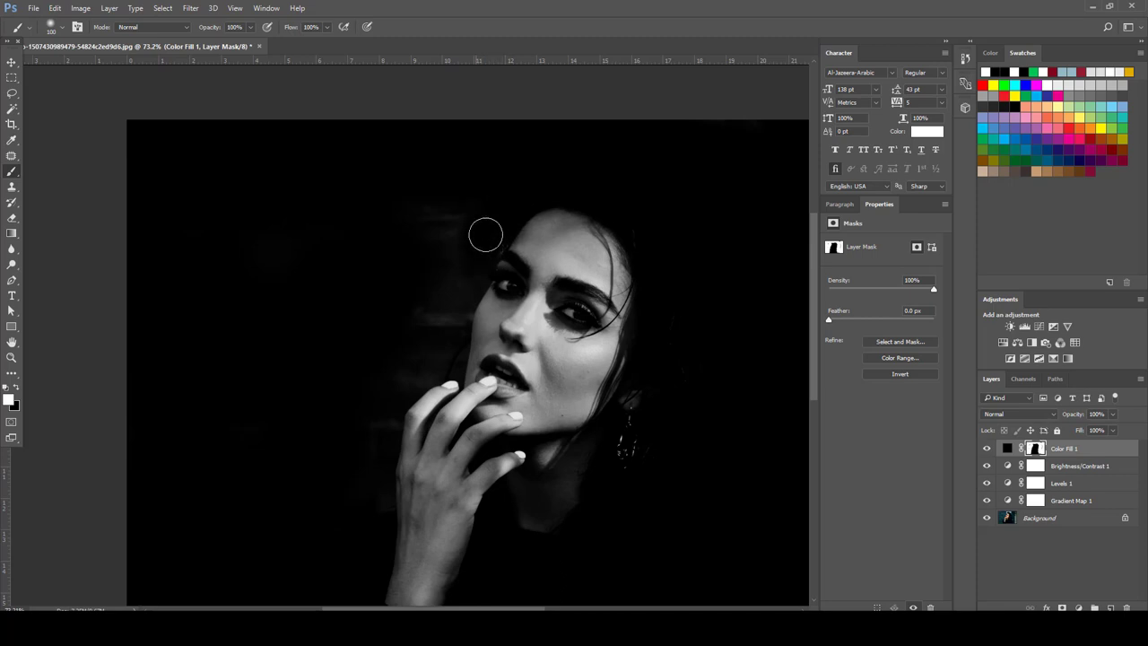
scroll(423, 282, up, 3)
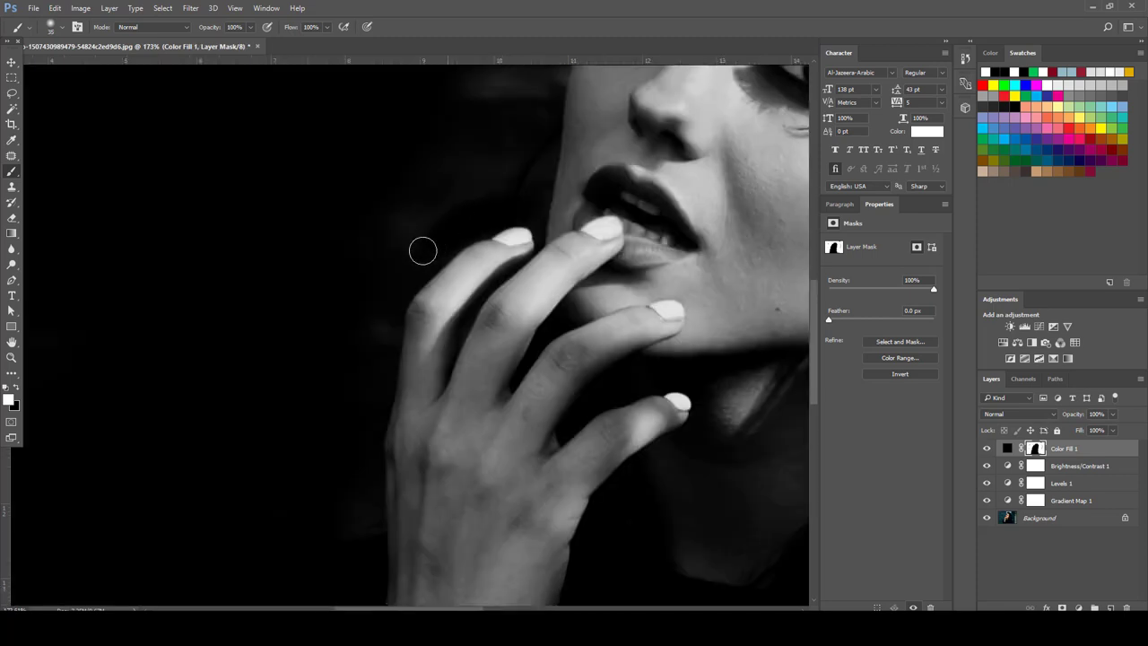
mouse_move(423, 250)
mouse_down()
mouse_move(392, 253)
mouse_move(396, 239)
mouse_move(377, 346)
mouse_move(371, 321)
mouse_move(354, 333)
mouse_move(359, 316)
mouse_move(363, 445)
mouse_up()
scroll(374, 333, down, 3)
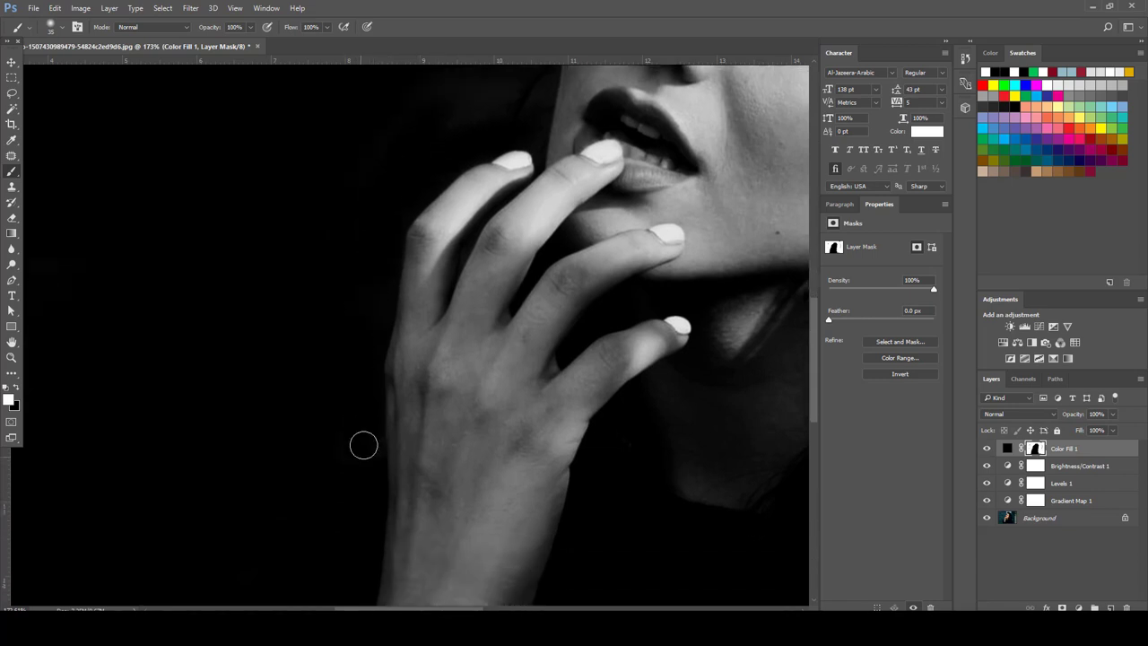
drag(351, 485, 382, 335)
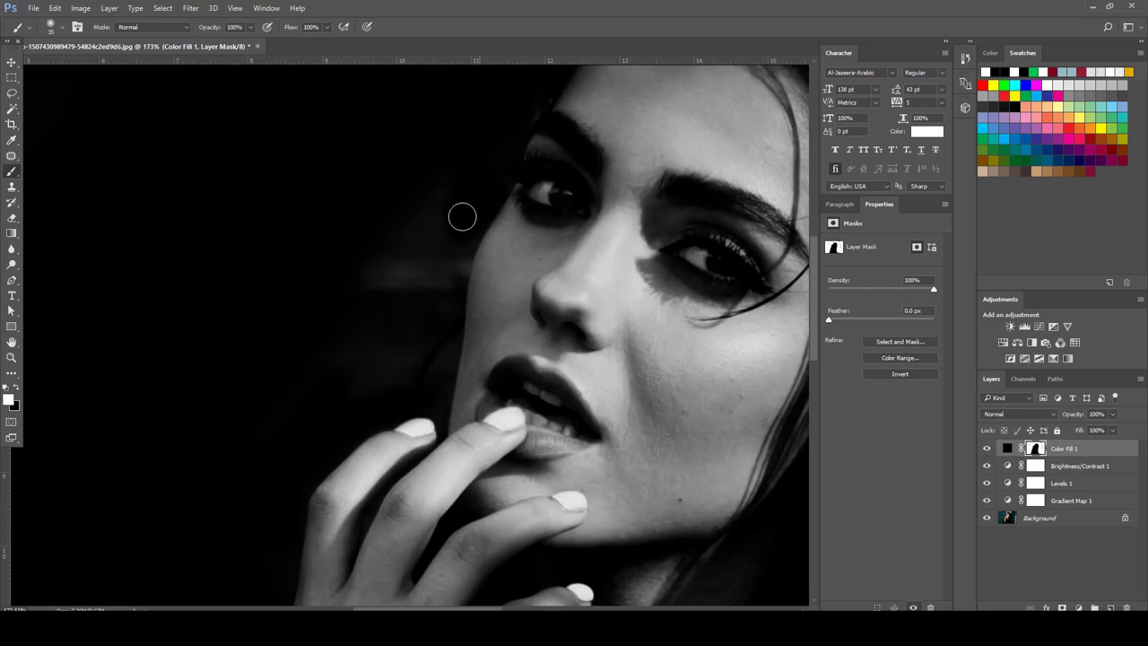
Paint the black fill layer's mask white over the remaining grey background patches beside the cheek and between the face and hand
mouse_move(462, 216)
mouse_down()
mouse_move(436, 280)
mouse_move(387, 258)
mouse_move(359, 279)
mouse_move(375, 286)
mouse_move(435, 242)
mouse_up()
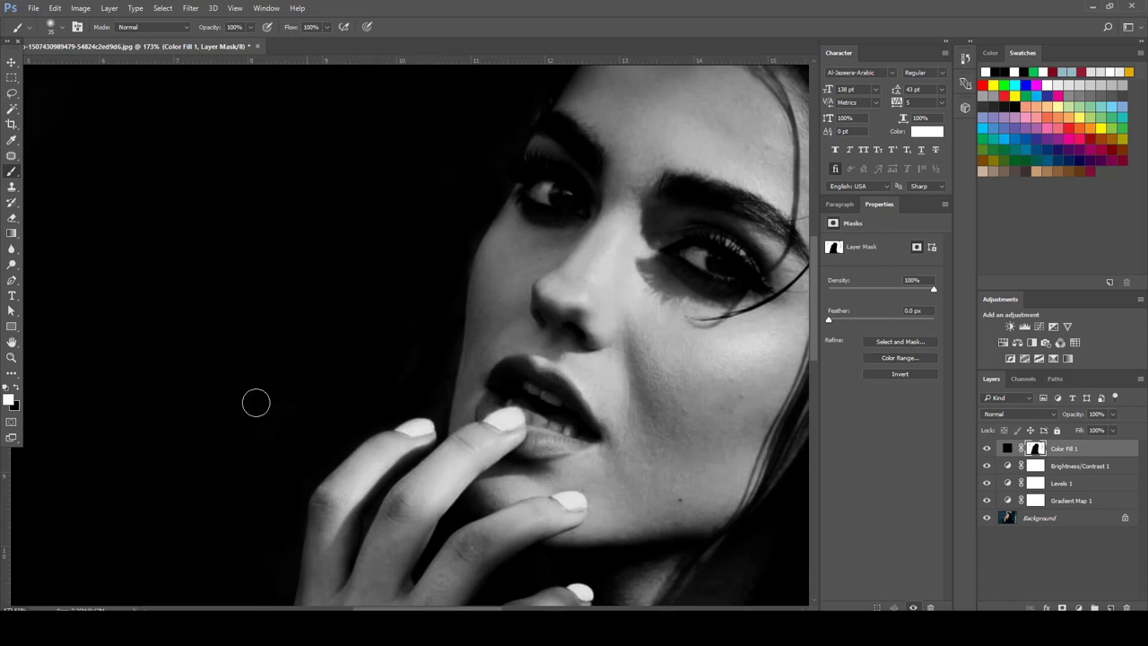
drag(476, 192, 432, 270)
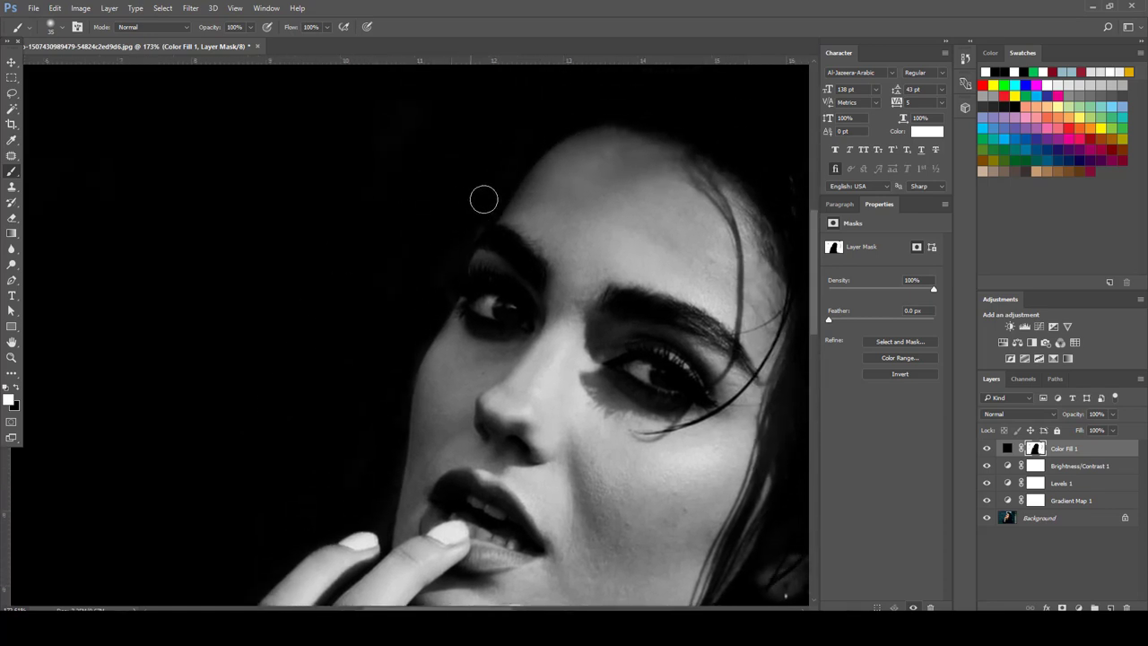
drag(499, 192, 382, 300)
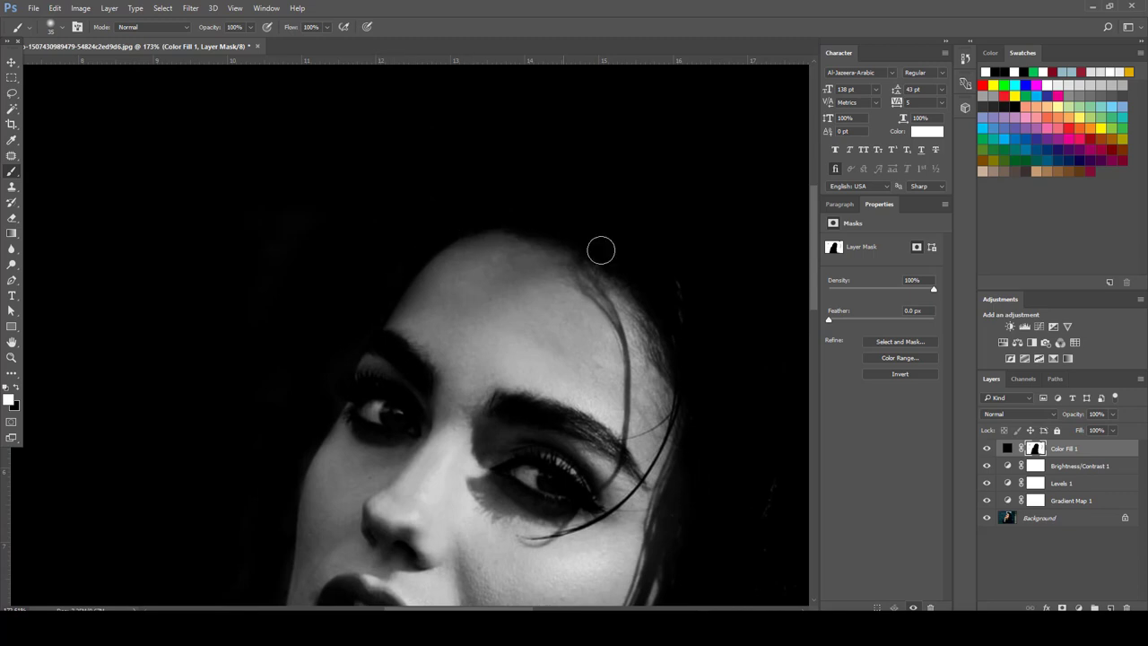
drag(654, 287, 626, 278)
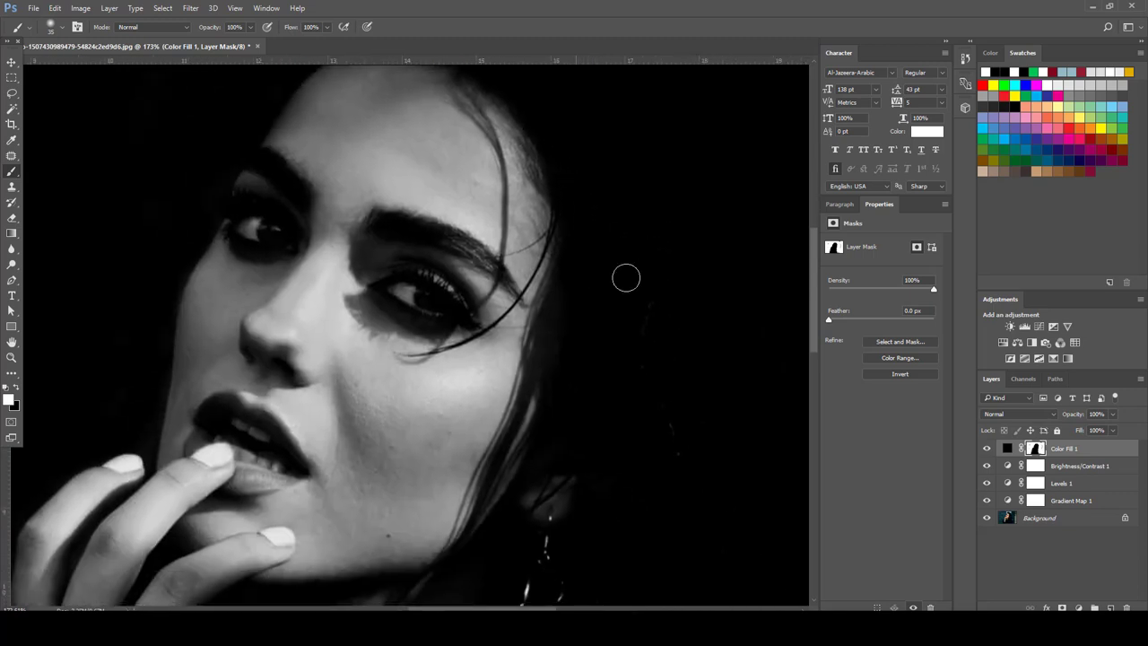
scroll(651, 338, down, 3)
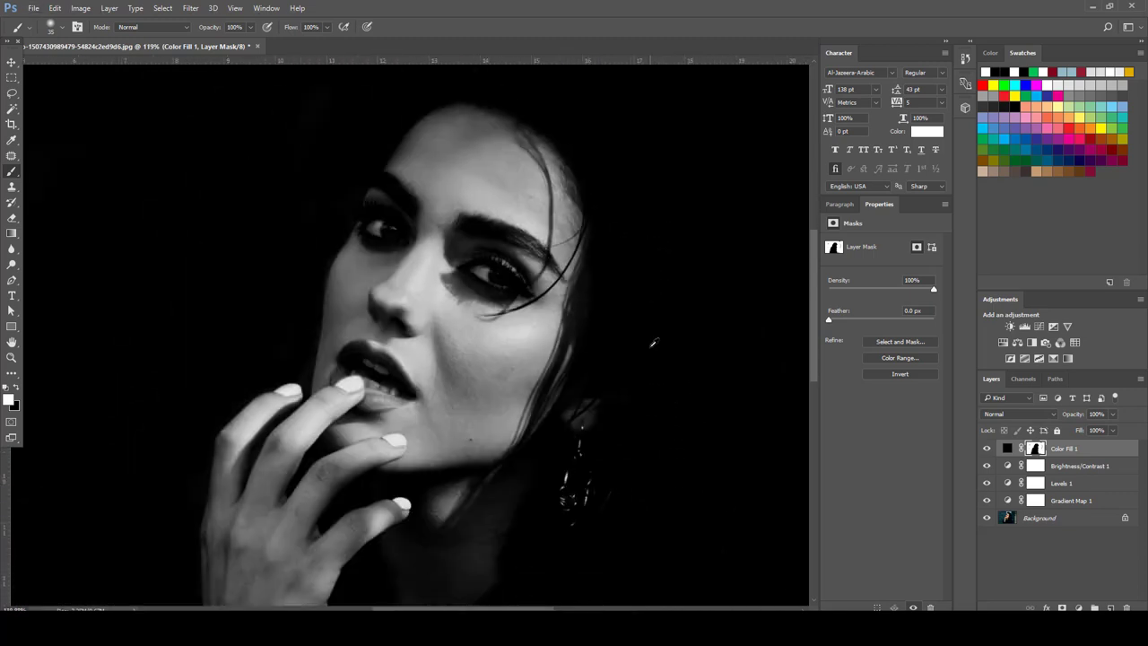
scroll(653, 342, down, 3)
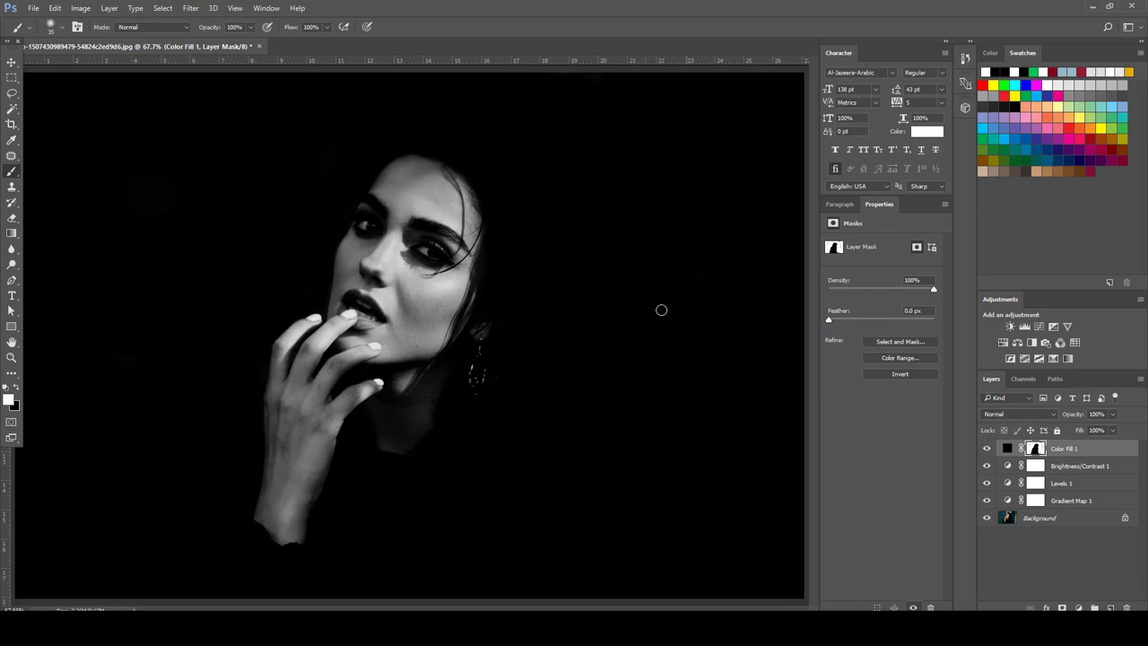
scroll(458, 401, down, 2)
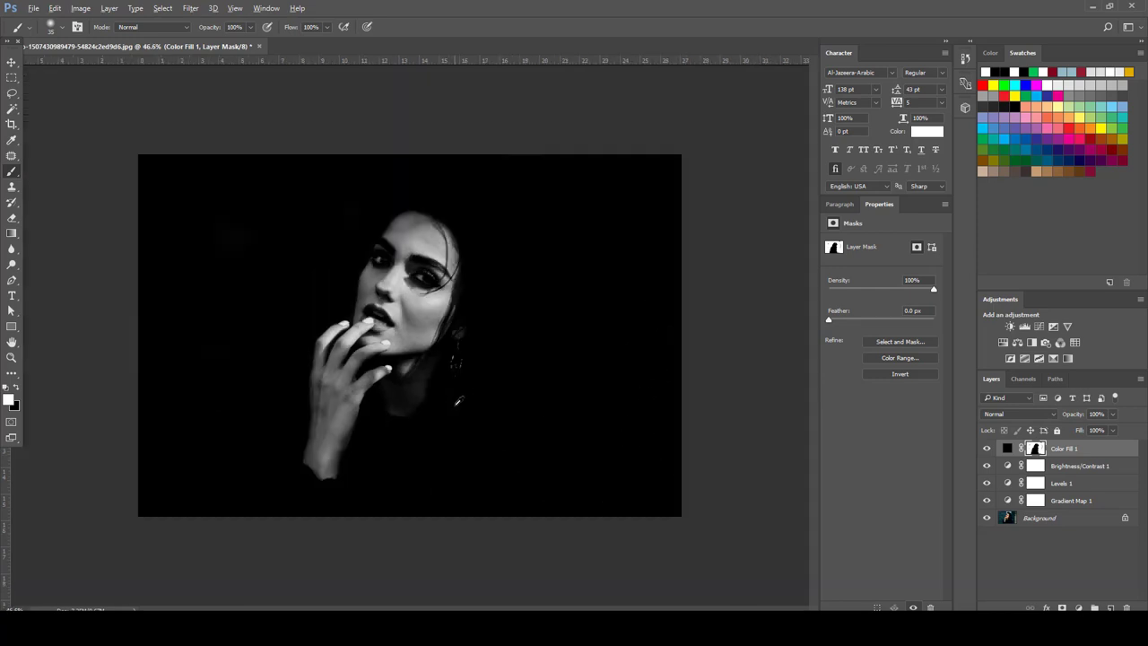
scroll(562, 415, up, 1)
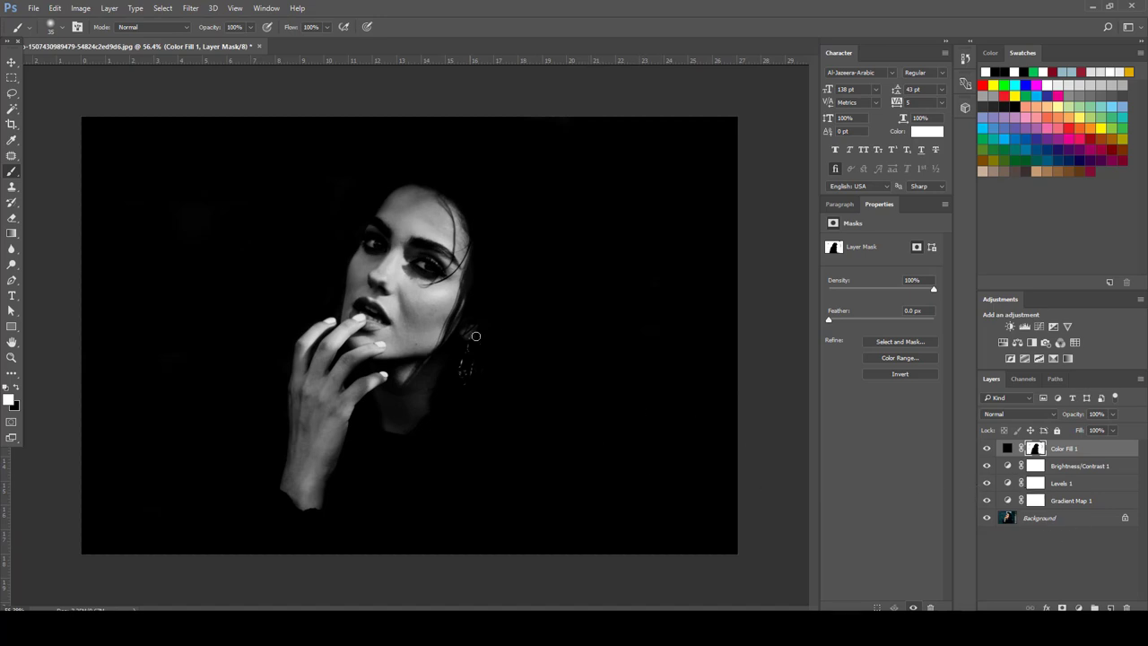
scroll(368, 319, up, 3)
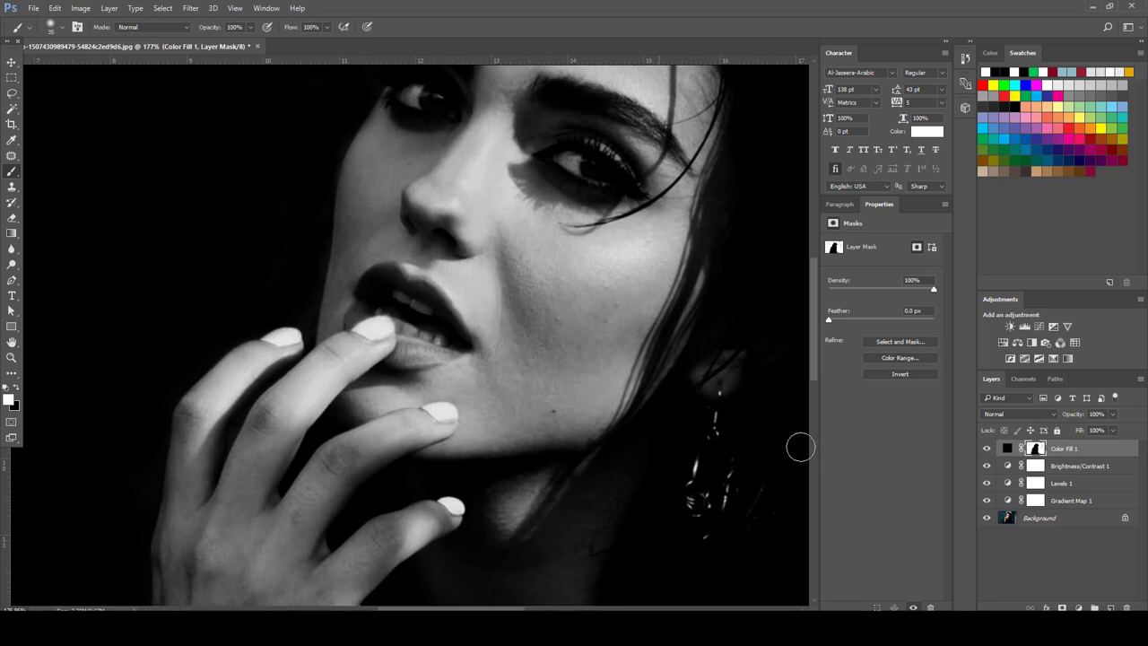
Select the Gradient Map layer's mask and toggle the layer's visibility to check its effect on the portrait
click(1039, 500)
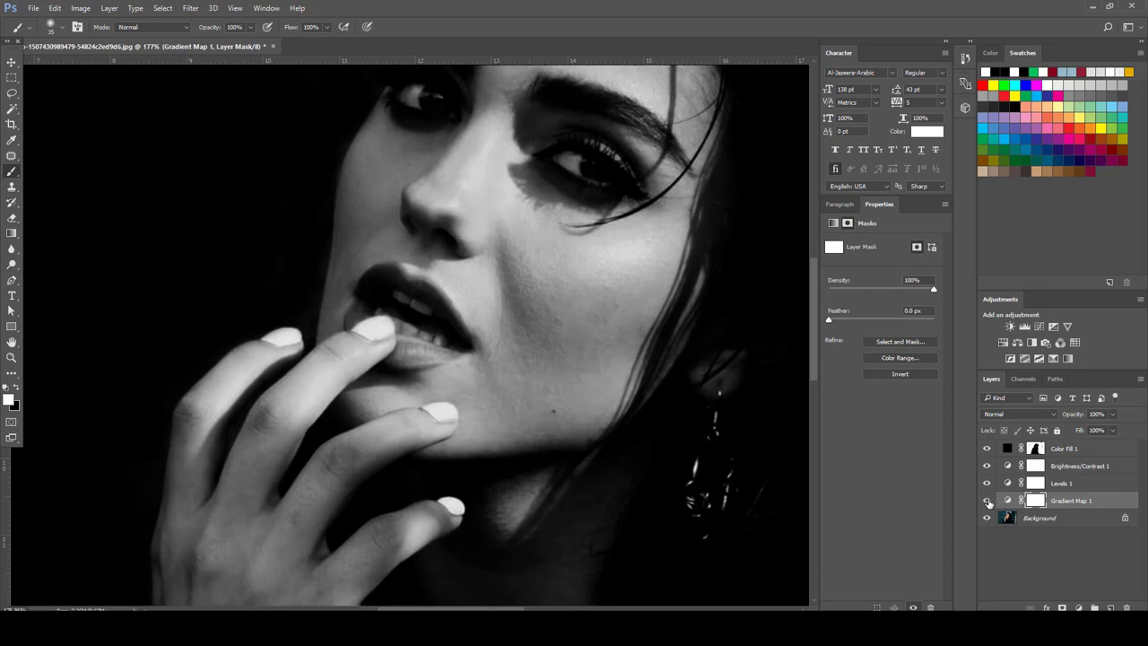
scroll(545, 403, down, 5)
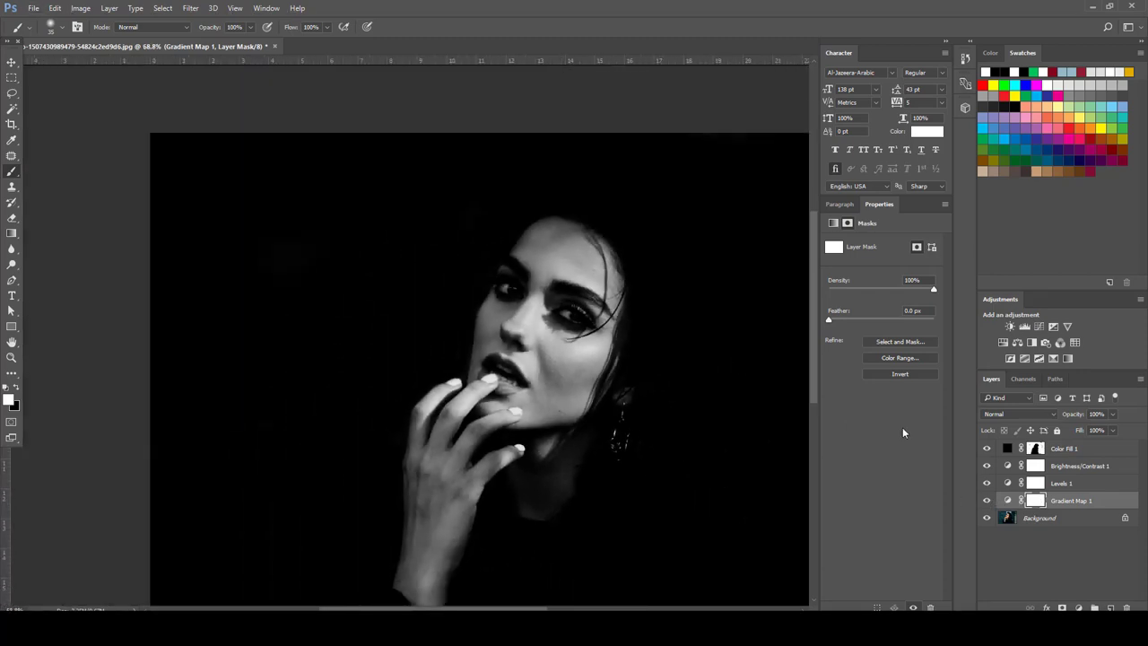
click(987, 500)
click(987, 501)
scroll(457, 373, up, 3)
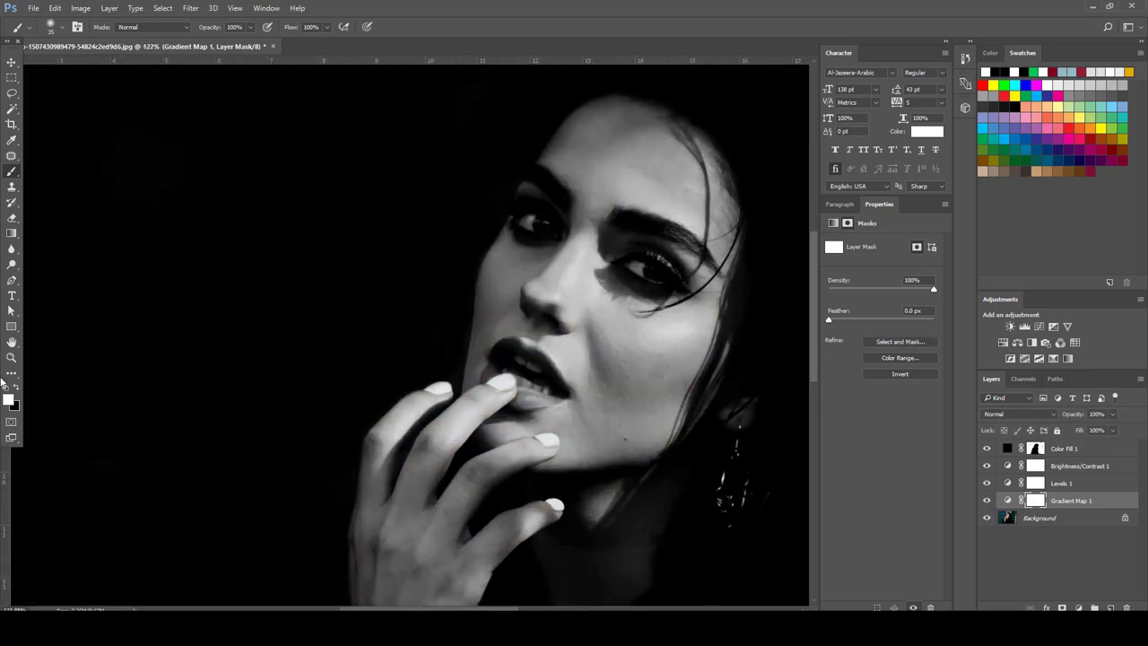
Paint the Gradient Map mask black over the upper lip with a smaller brush to bring back its red colour
click(16, 386)
scroll(538, 355, up, 5)
key(bracketleft)
key(bracketleft)
key(bracketleft)
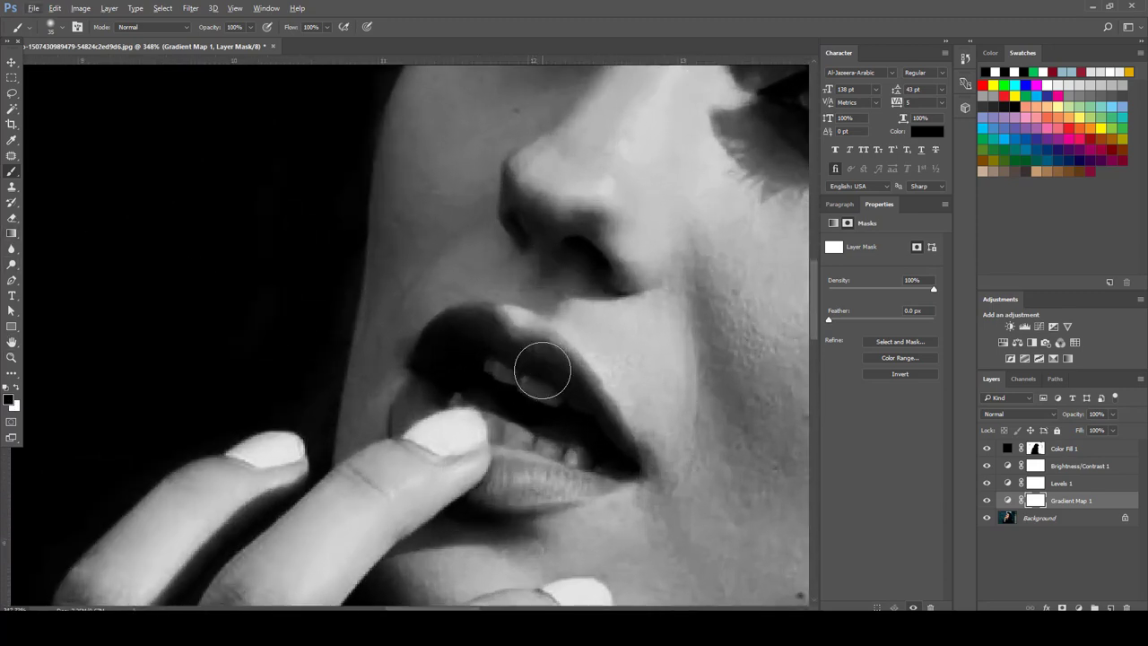
key(bracketleft)
key(bracketleft)
drag(549, 352, 556, 350)
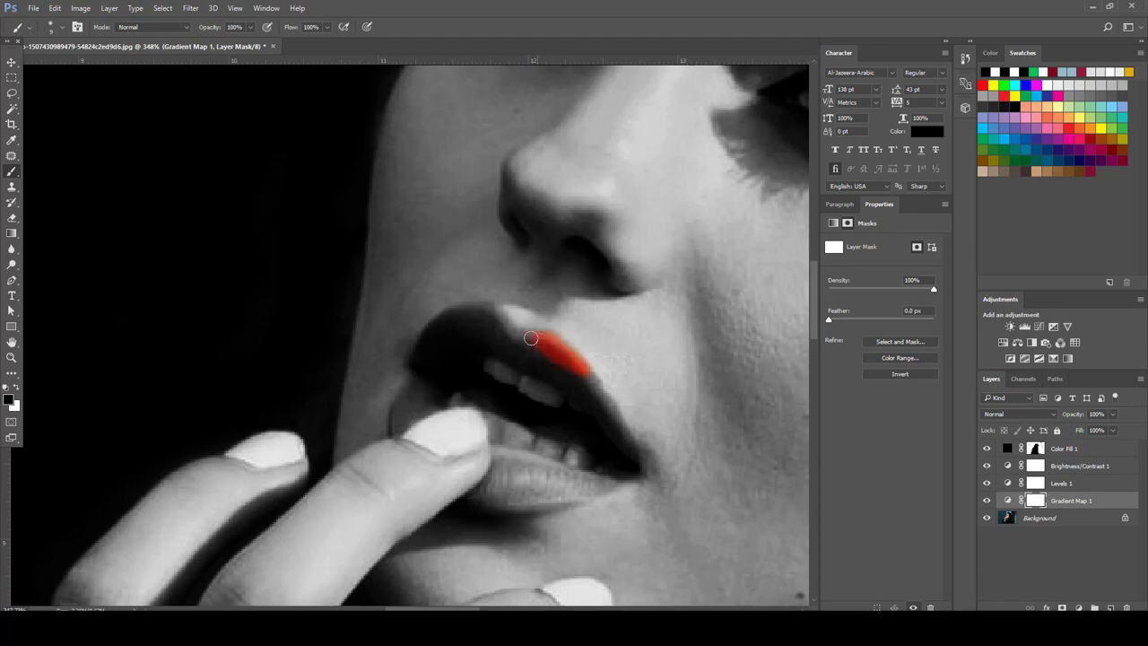
drag(555, 342, 608, 409)
mouse_move(534, 367)
mouse_down()
mouse_move(572, 370)
mouse_move(500, 344)
mouse_move(485, 308)
mouse_move(499, 316)
mouse_move(442, 317)
mouse_move(416, 359)
mouse_move(479, 331)
mouse_move(463, 325)
mouse_move(487, 323)
mouse_move(459, 332)
mouse_up()
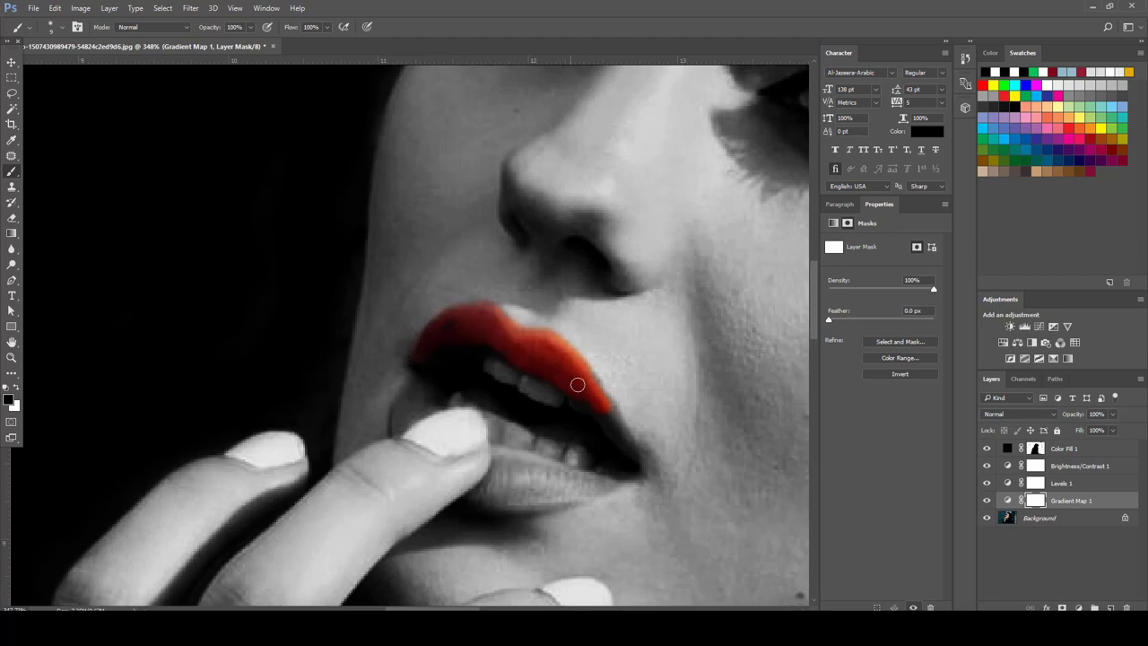
mouse_move(578, 385)
mouse_down()
mouse_move(634, 453)
mouse_move(617, 432)
mouse_up()
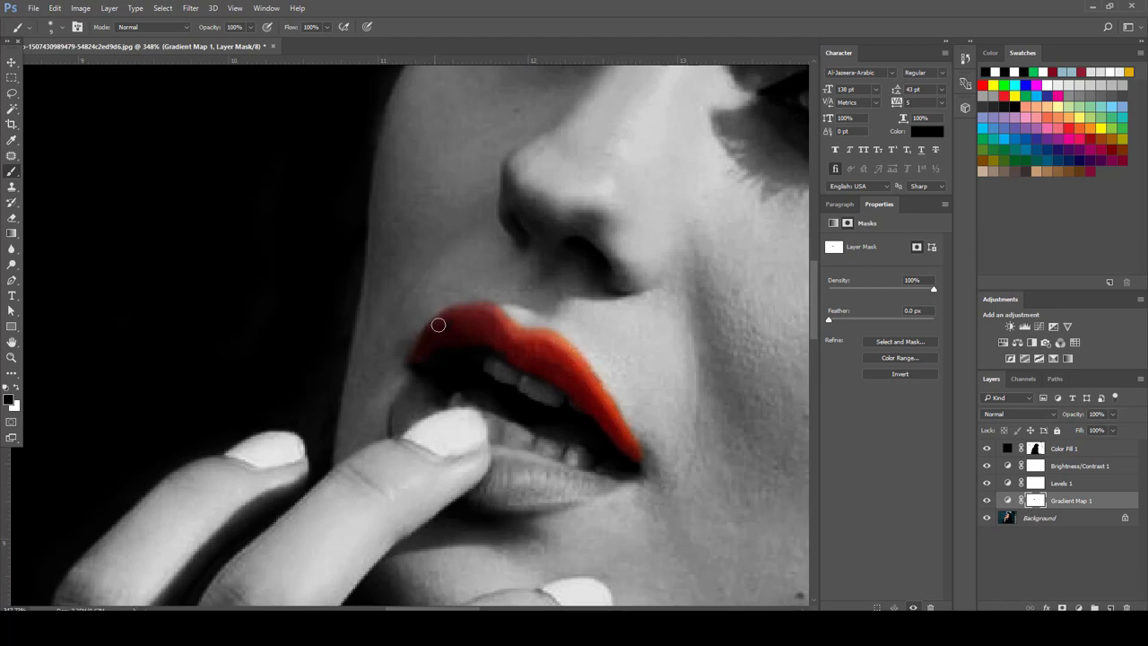
Paint the Gradient Map mask black over the lower lip and the mouth corners, including the part behind the fingertip
scroll(475, 392, down, 2)
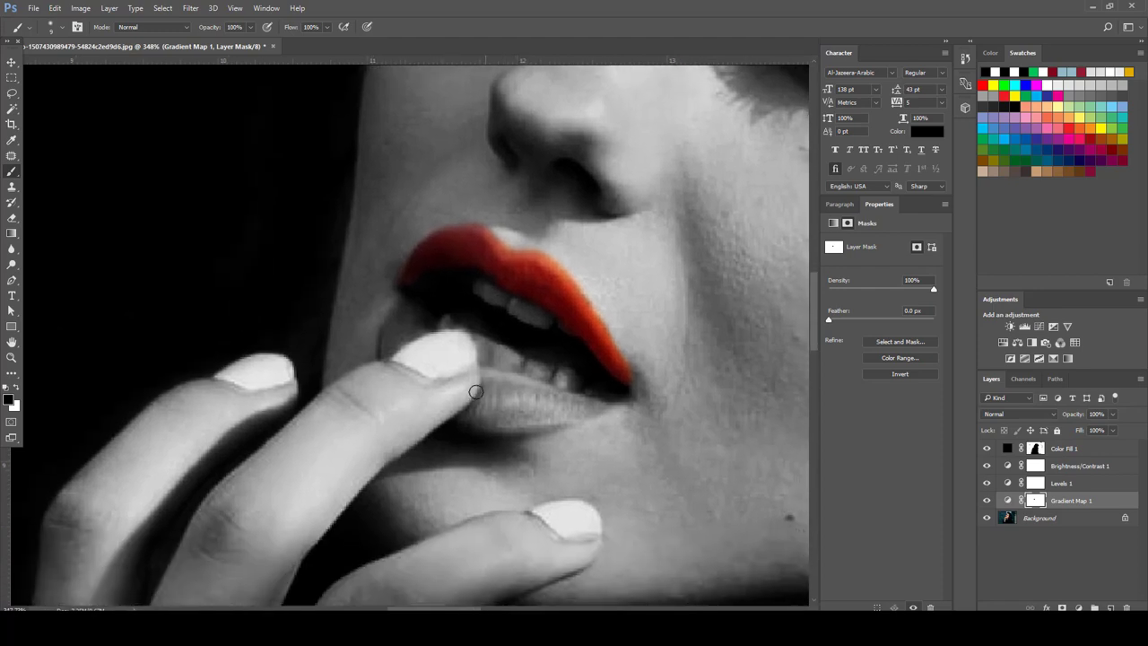
mouse_move(486, 377)
mouse_down()
mouse_move(610, 402)
mouse_move(517, 425)
mouse_move(537, 423)
mouse_move(468, 418)
mouse_move(487, 384)
mouse_move(487, 412)
mouse_move(510, 397)
mouse_move(498, 401)
mouse_move(503, 389)
mouse_move(510, 410)
mouse_move(544, 412)
mouse_move(528, 398)
mouse_move(540, 397)
mouse_move(511, 418)
mouse_up()
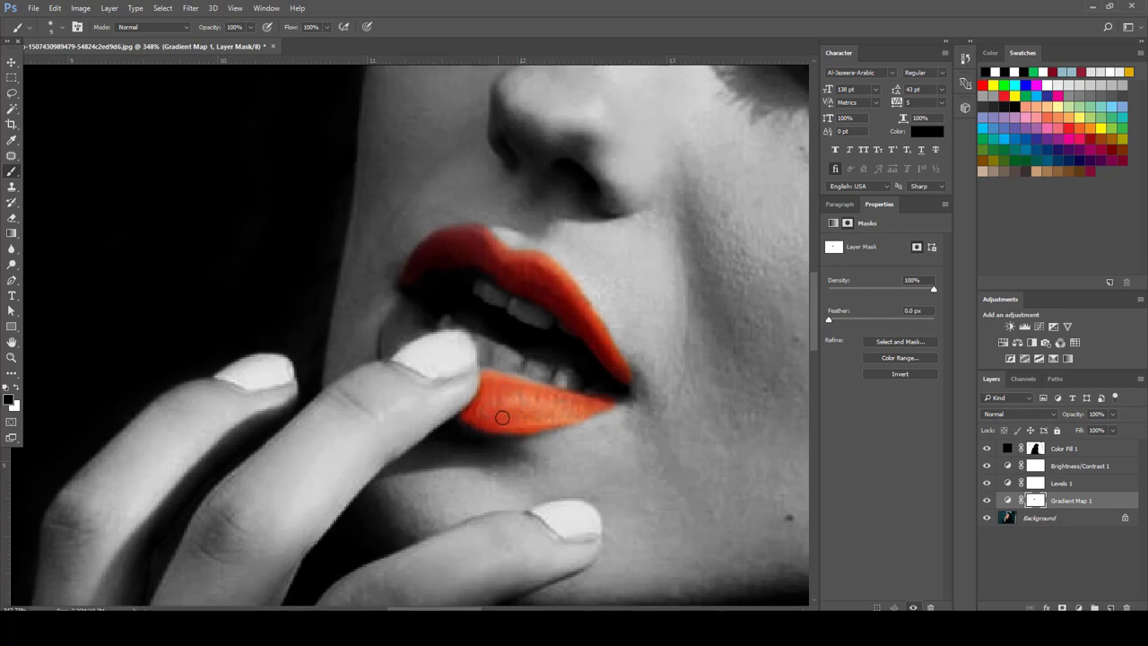
drag(427, 402, 518, 436)
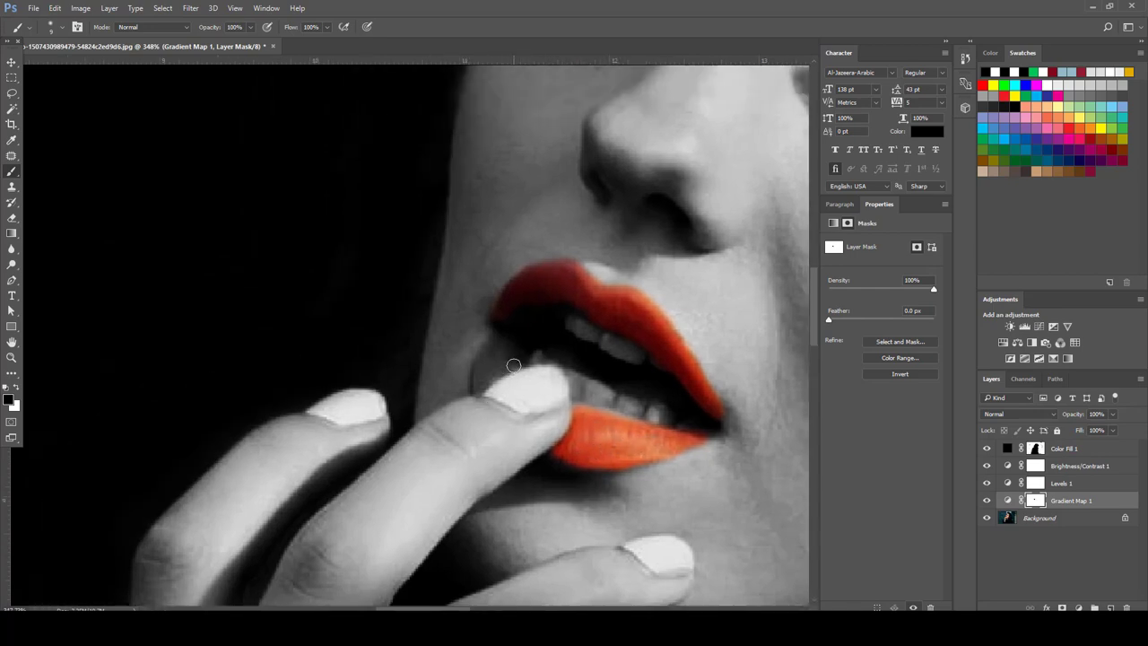
mouse_move(513, 366)
mouse_down()
mouse_move(479, 381)
mouse_move(508, 368)
mouse_move(476, 389)
mouse_move(502, 356)
mouse_up()
drag(557, 404, 491, 372)
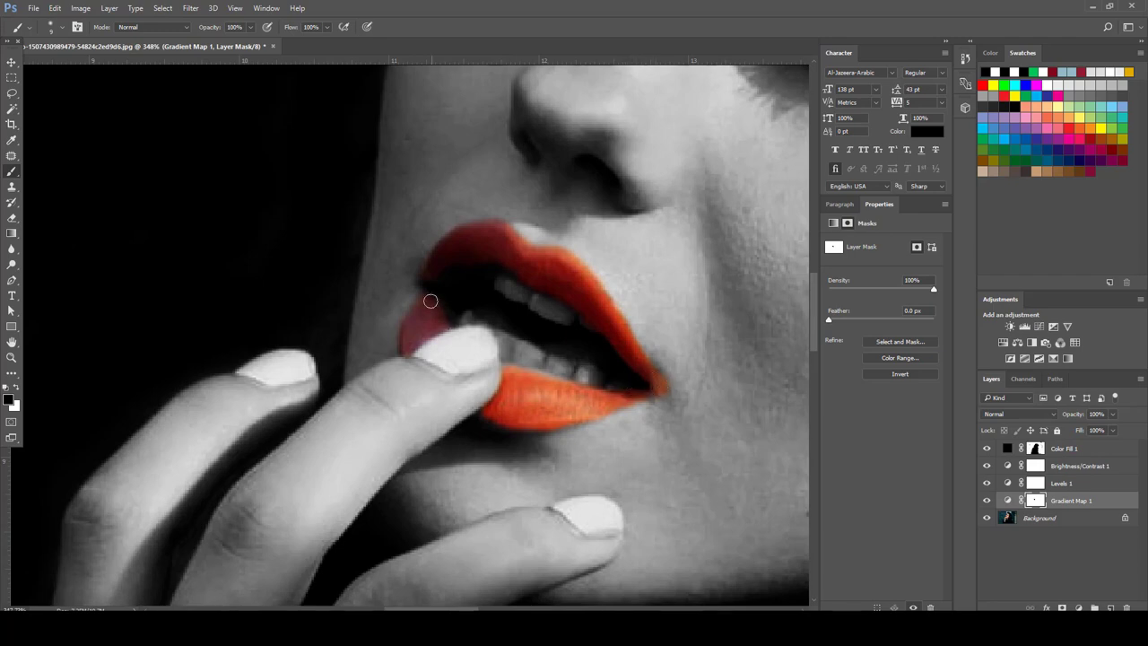
key(ctrl+0)
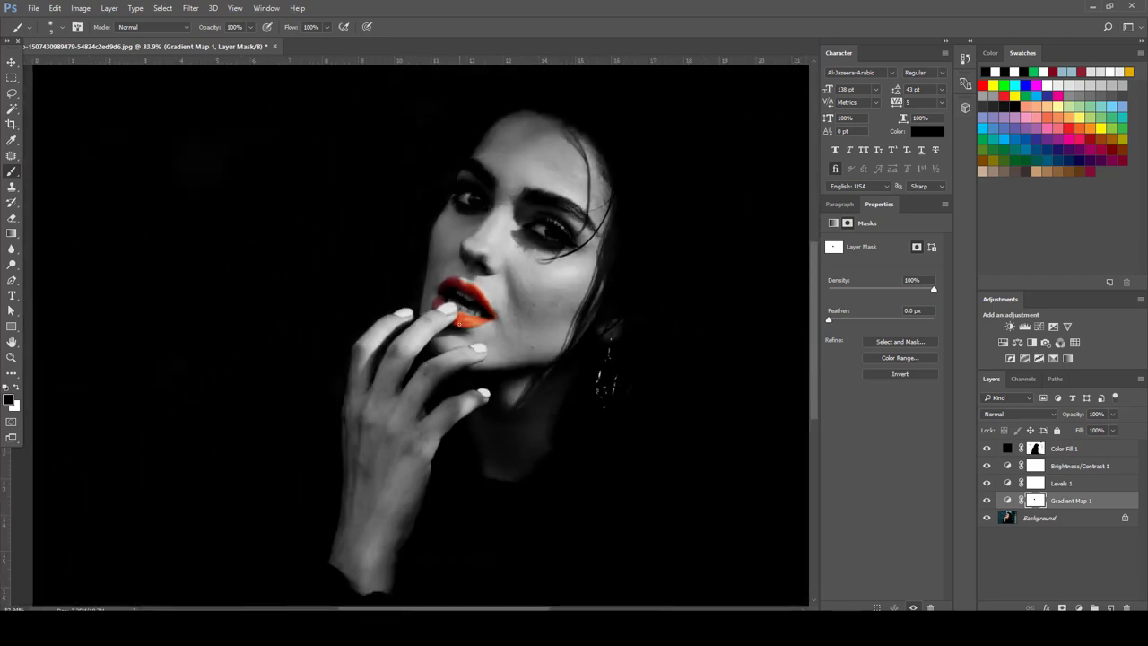
scroll(666, 380, down, 2)
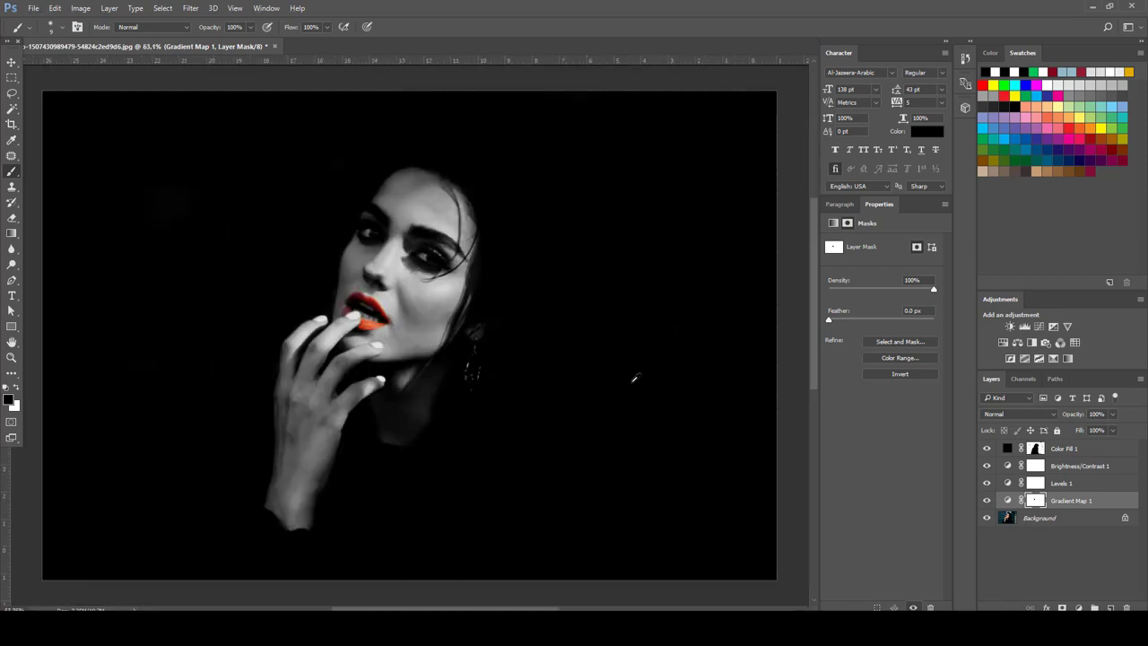
scroll(338, 252, up, 10)
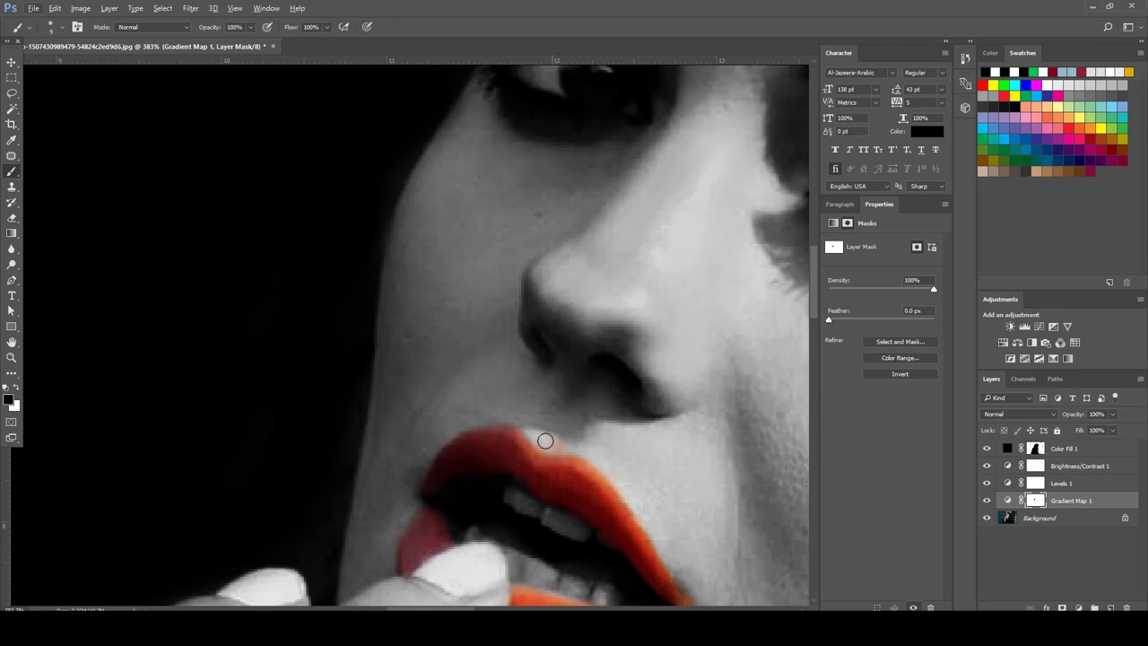
scroll(548, 462, down, 11)
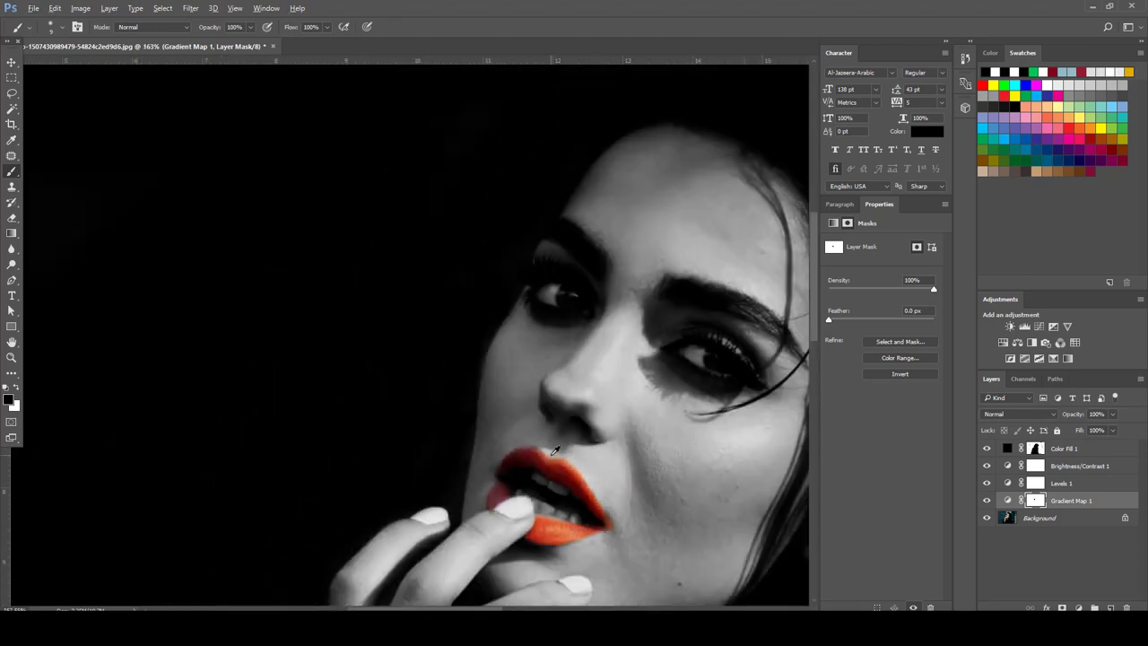
scroll(552, 450, up, 2)
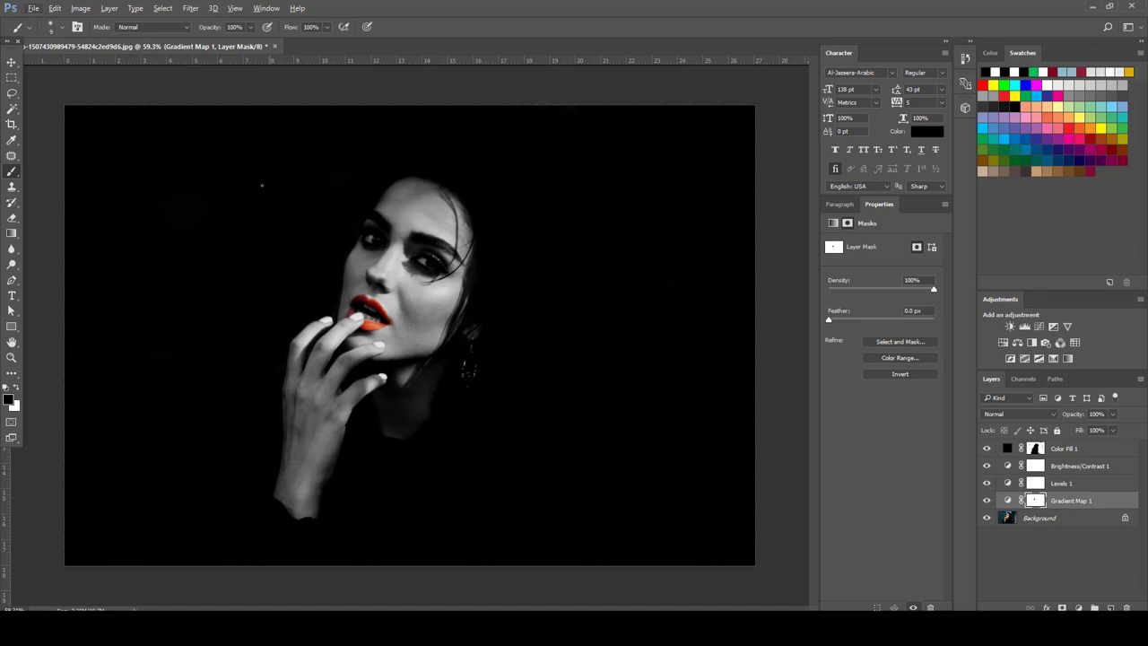
Open crack-2249743_1280.png and bring its crack texture into the portrait document over the face
click(33, 8)
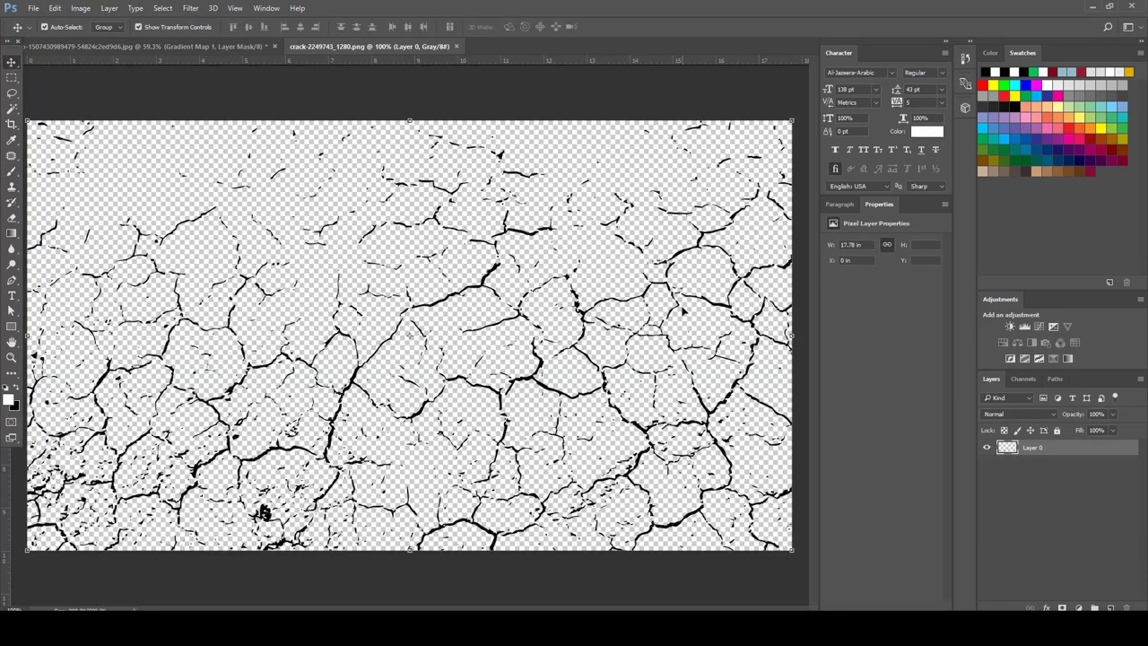
mouse_move(531, 314)
mouse_down()
mouse_move(543, 287)
mouse_move(332, 110)
mouse_move(145, 47)
mouse_move(486, 307)
mouse_move(517, 305)
mouse_up()
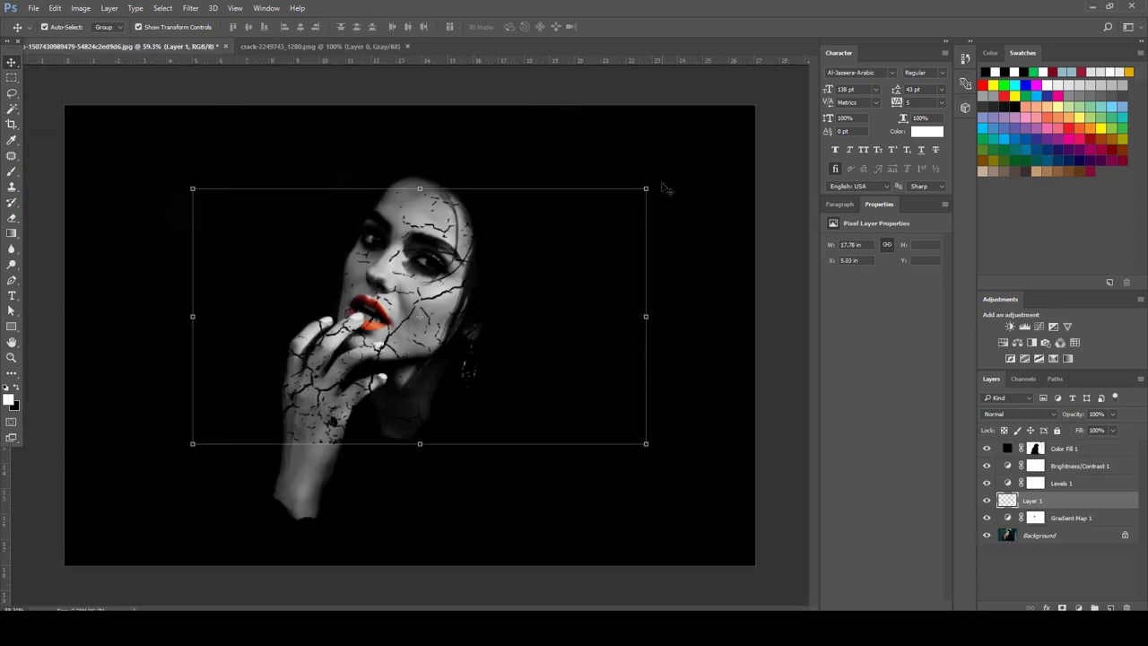
Rotate the crack texture -90°, scale it to about 78.5% and position it over the earring side of the face
drag(655, 188, 358, 208)
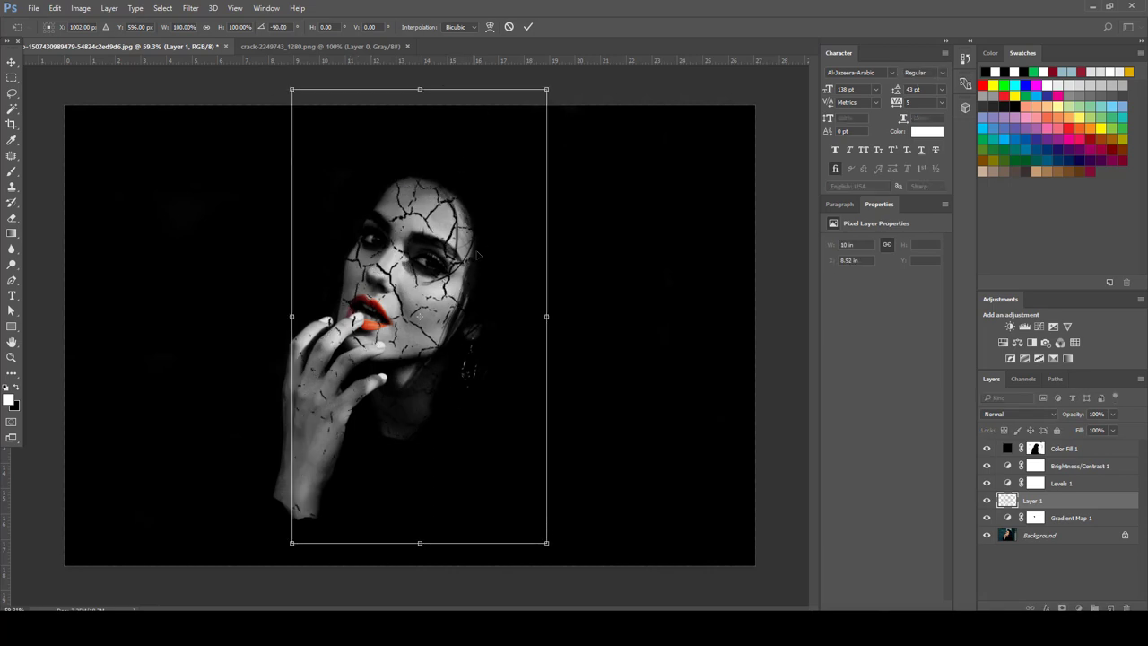
drag(460, 255, 482, 314)
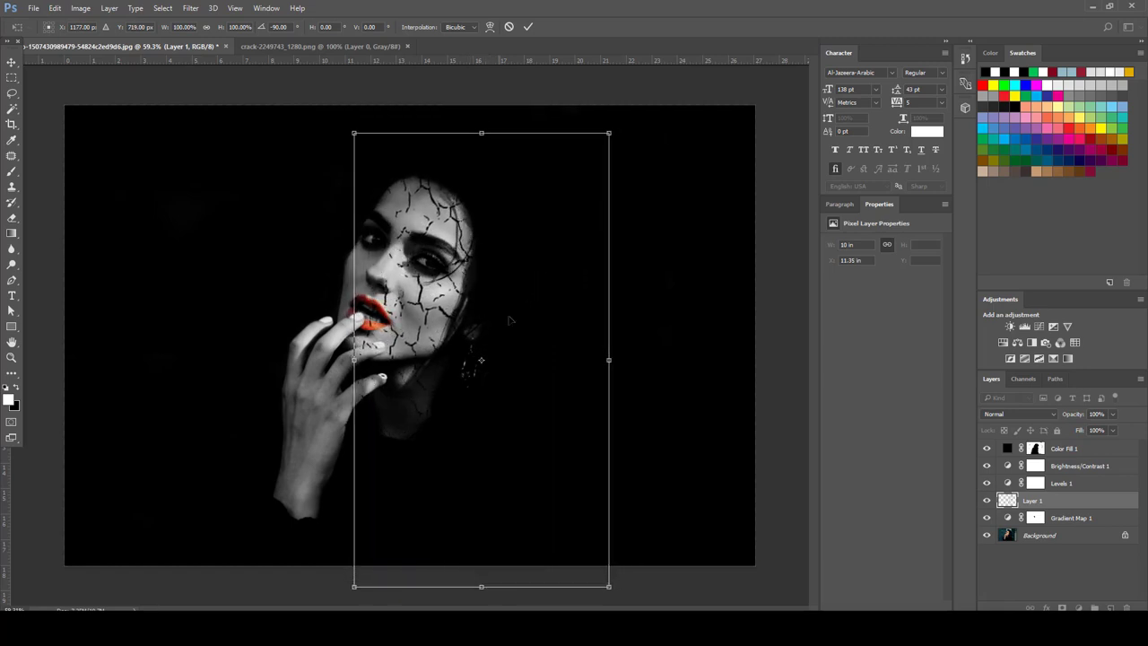
drag(609, 587, 570, 467)
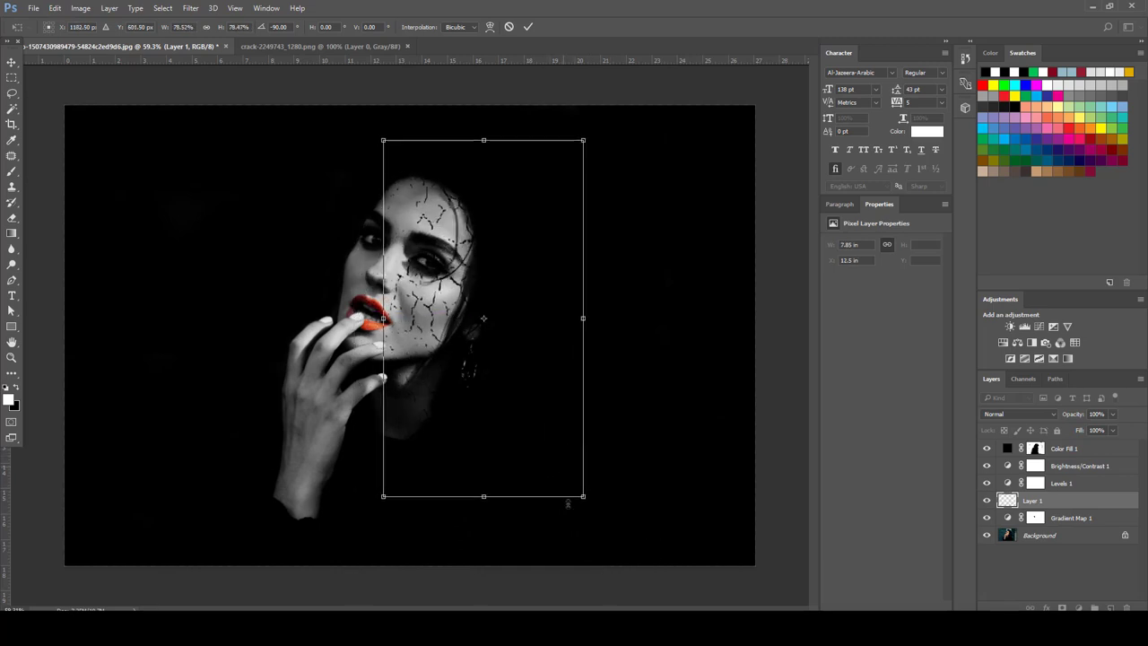
drag(525, 415, 524, 431)
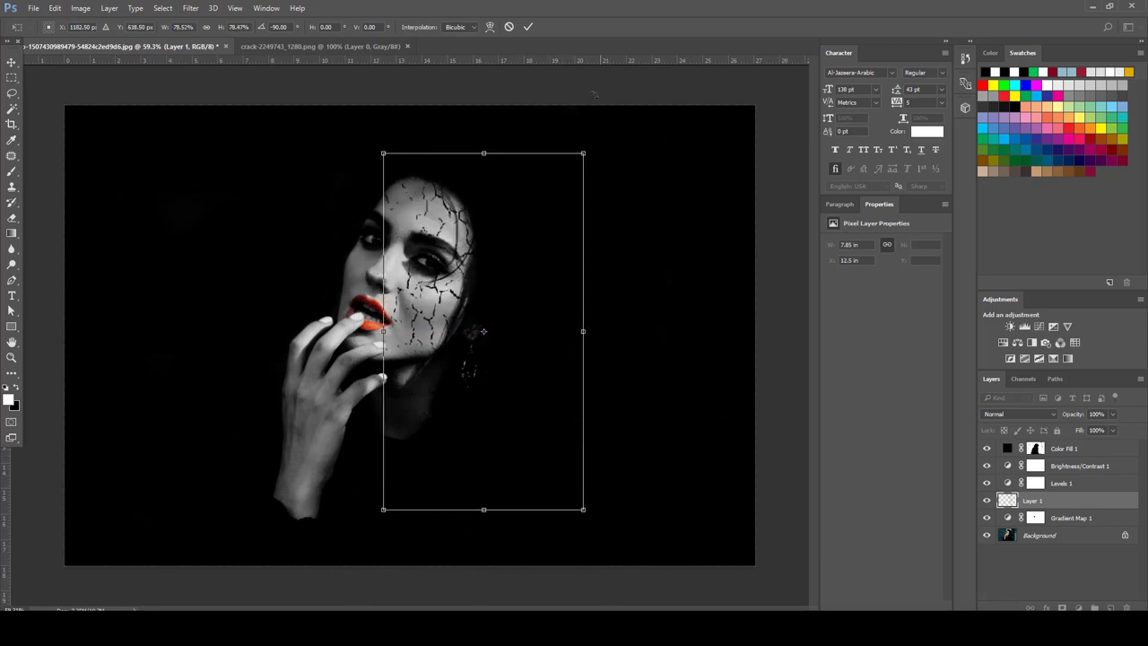
click(528, 27)
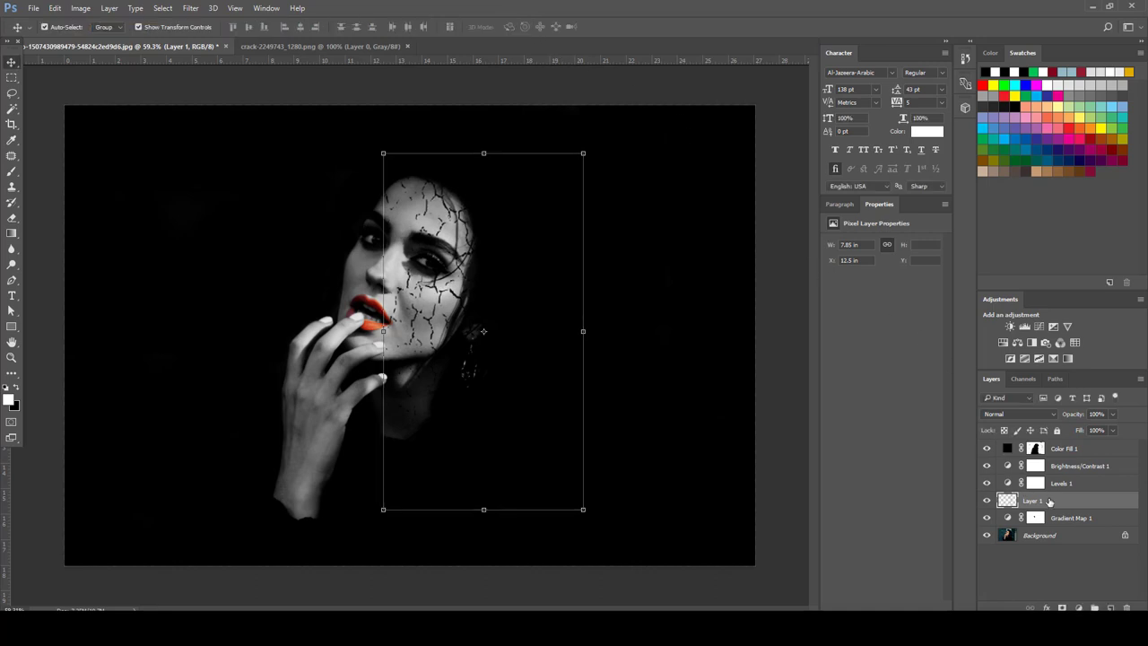
Move the crack texture layer to the top of the layer stack and add a layer mask to it
drag(1050, 502, 1055, 446)
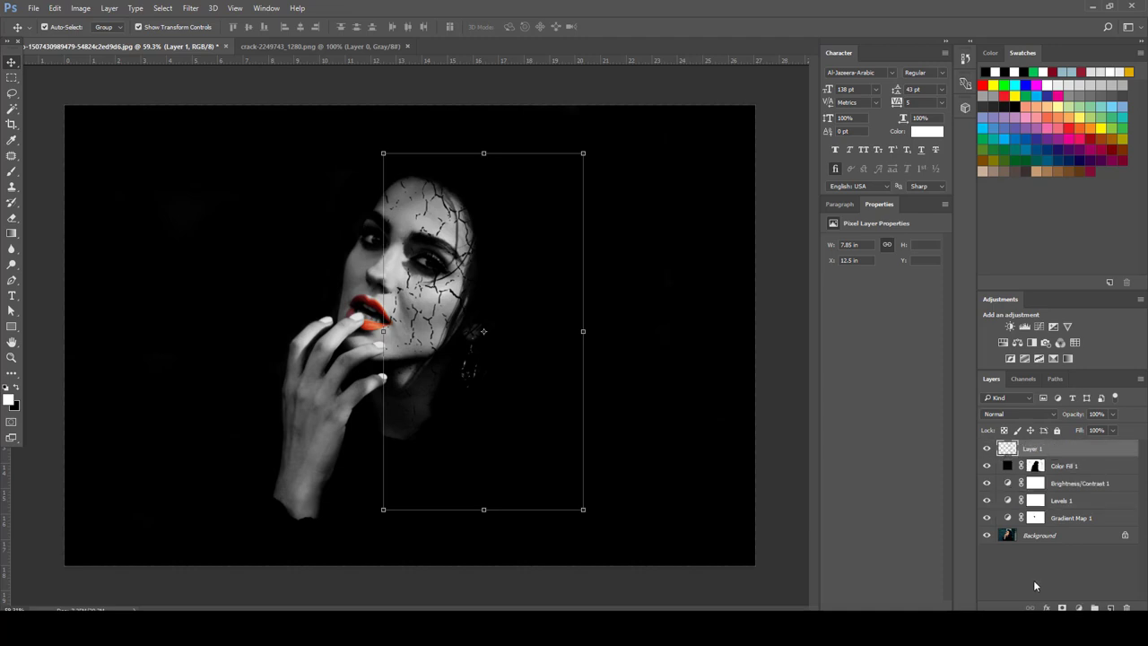
click(1062, 607)
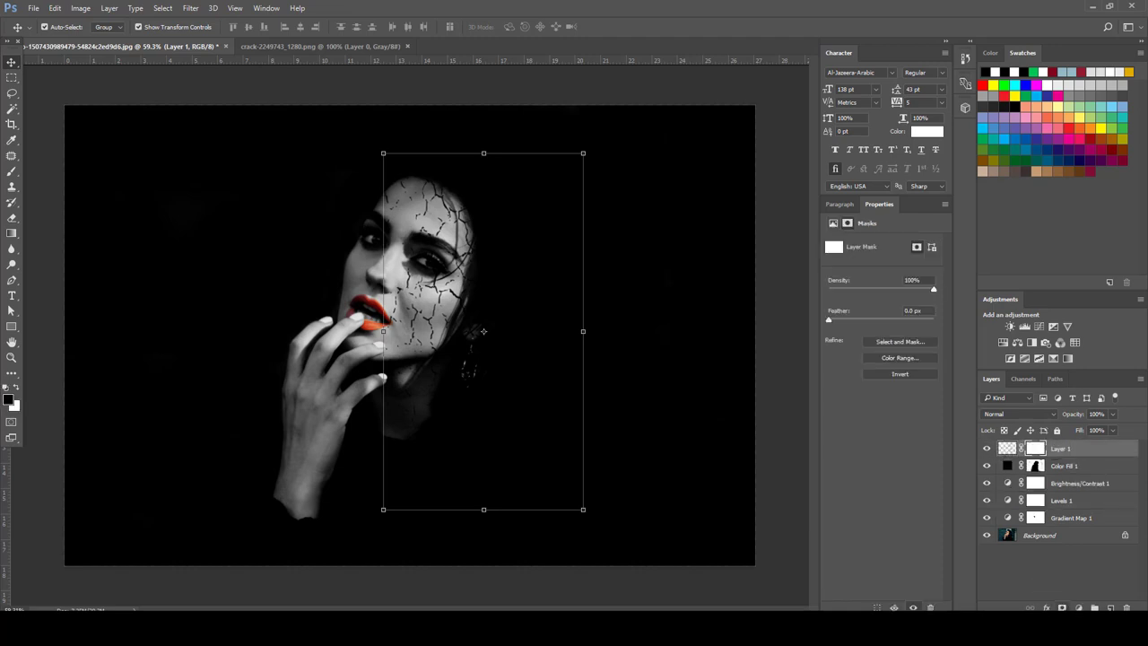
Paint the crack layer's mask black with a larger brush to hide the cracks on the inner forehead and around the nose and mouth
click(12, 171)
scroll(431, 267, up, 3)
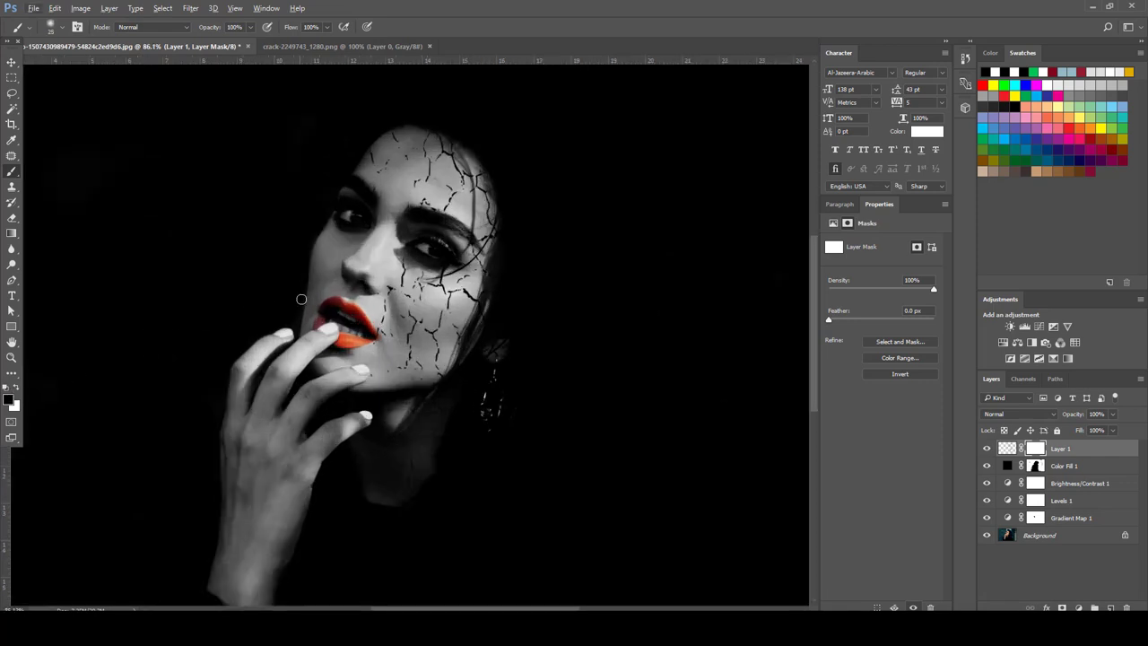
key(bracketright)
mouse_move(378, 179)
mouse_down()
mouse_move(394, 257)
mouse_move(367, 275)
mouse_move(338, 333)
mouse_move(373, 344)
mouse_move(381, 284)
mouse_move(372, 350)
mouse_move(331, 333)
mouse_move(343, 292)
mouse_move(329, 195)
mouse_move(359, 157)
mouse_move(378, 155)
mouse_move(391, 111)
mouse_move(390, 155)
mouse_up()
scroll(475, 421, down, 5)
scroll(475, 422, up, 4)
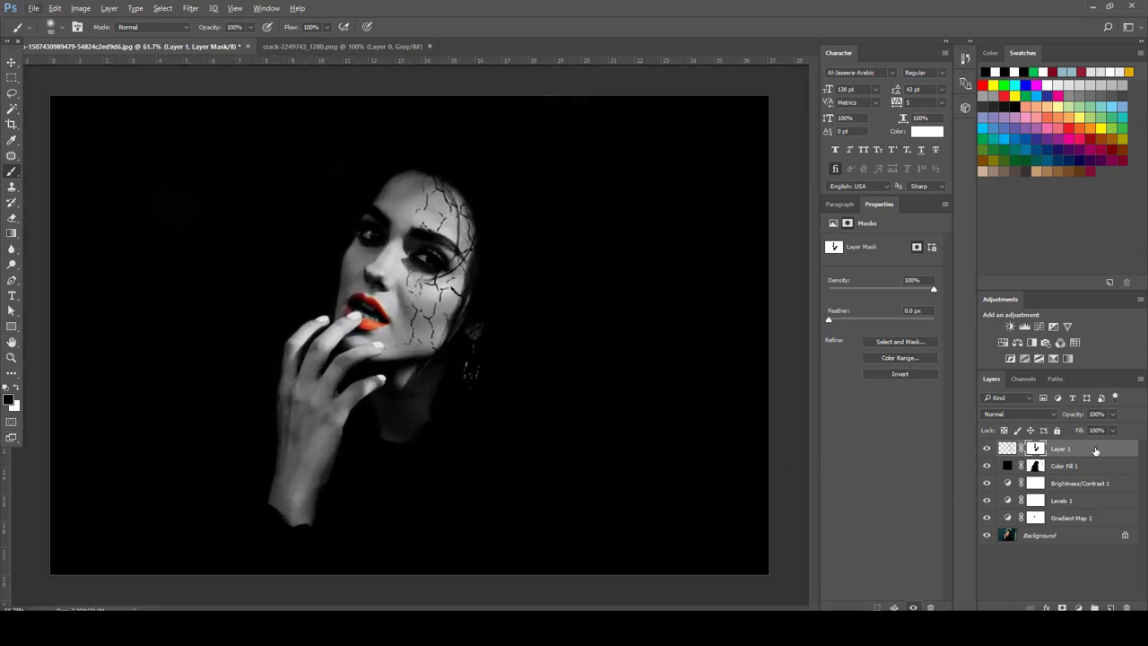
Duplicate the masked crack layer, deselect all layers and compare the composite with the original Background photo
drag(1091, 452, 1109, 608)
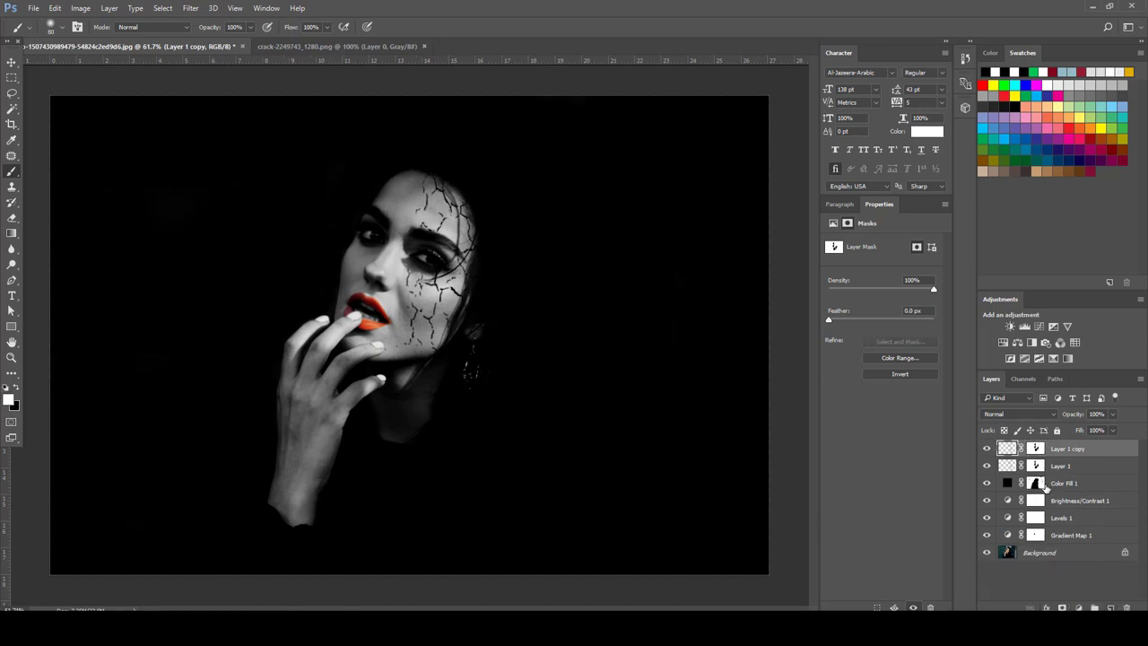
click(1050, 578)
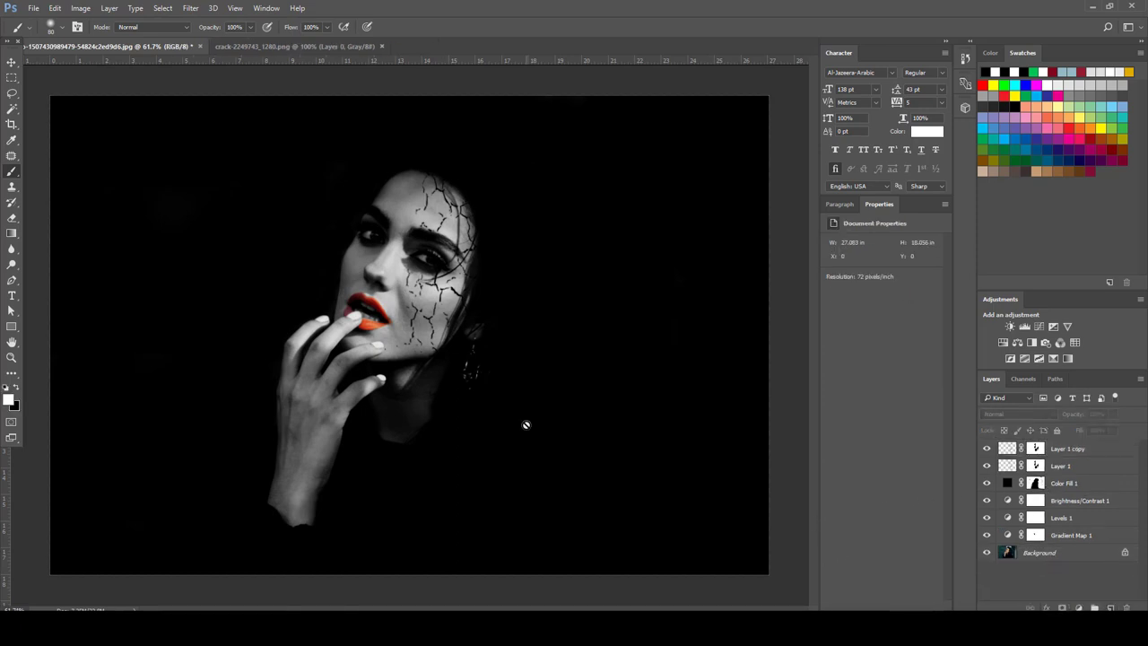
alt+click(986, 552)
alt+click(987, 552)
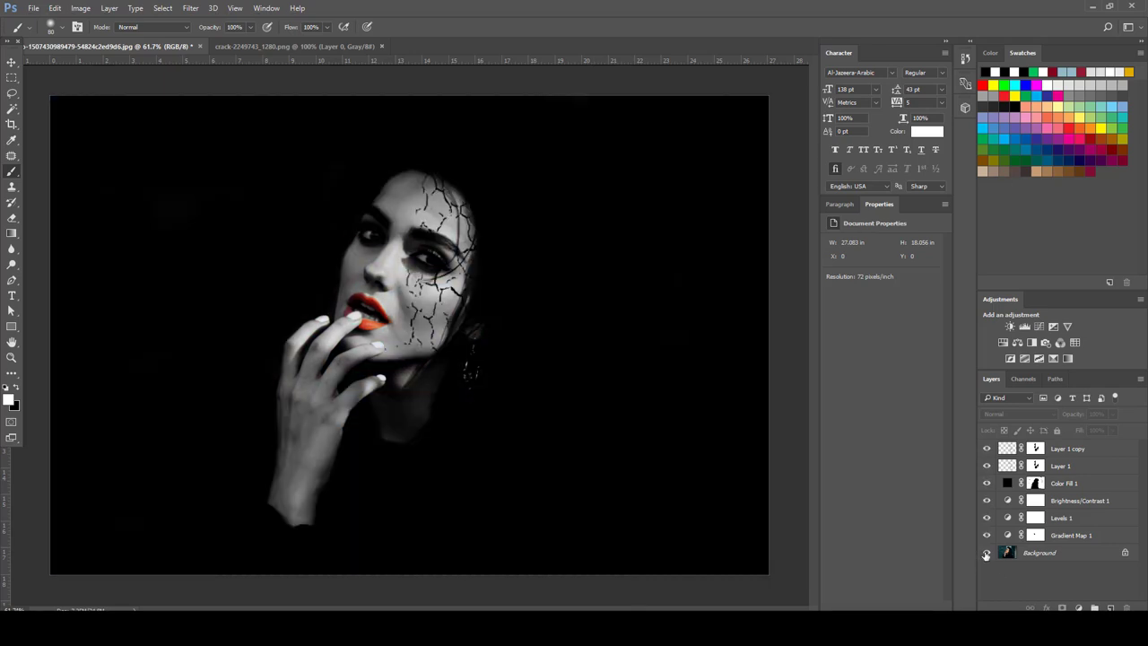